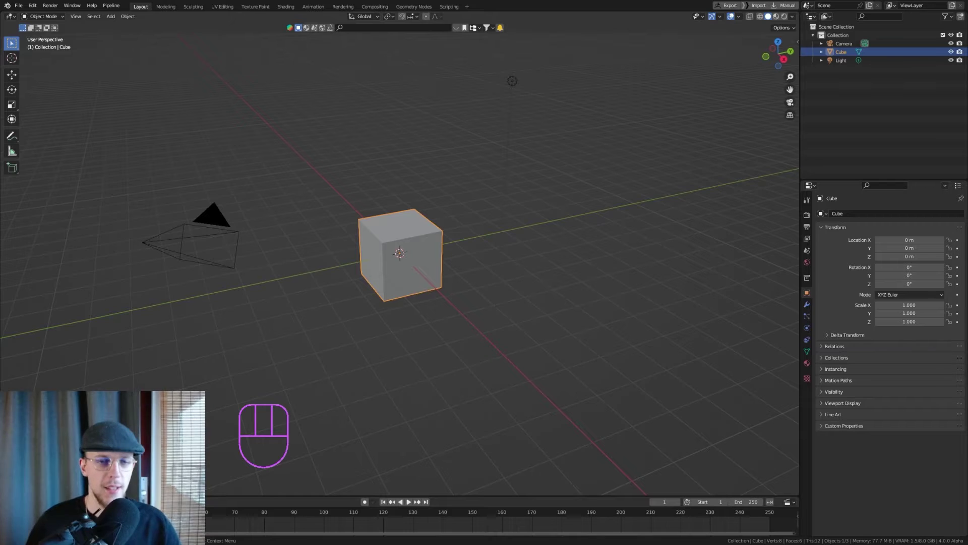
# Add a Geometry Nodes modifier to the cube
pyautogui.scroll(2, 400, 252)
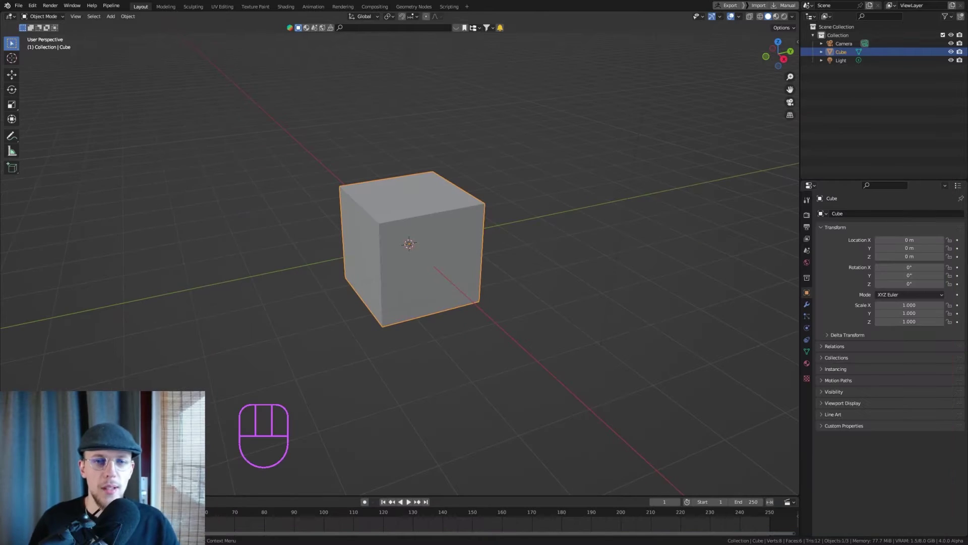
pyautogui.moveTo(436, 239); pyautogui.dragTo(425, 256, button='middle')
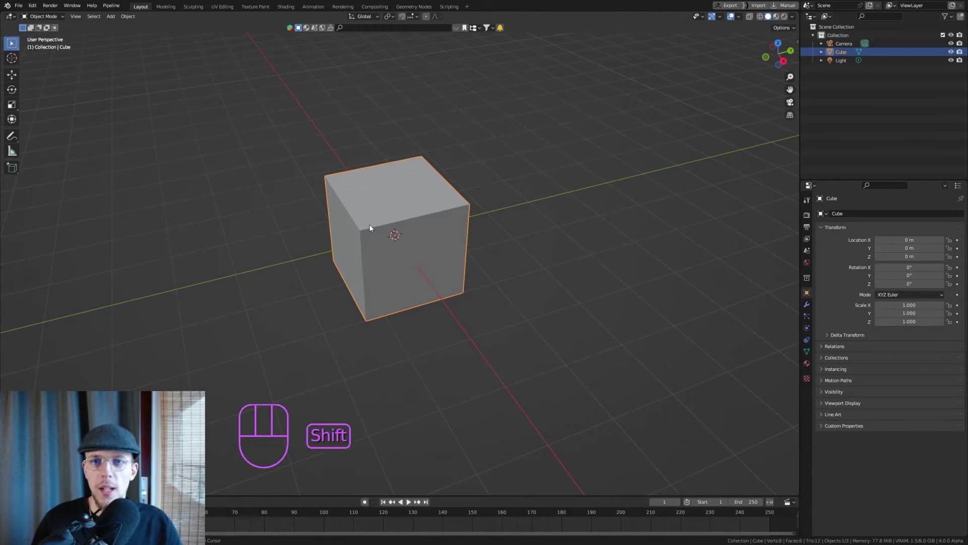
pyautogui.keyDown('shift'); pyautogui.moveTo(371, 224); pyautogui.dragTo(318, 250, button='middle'); pyautogui.keyUp('shift')
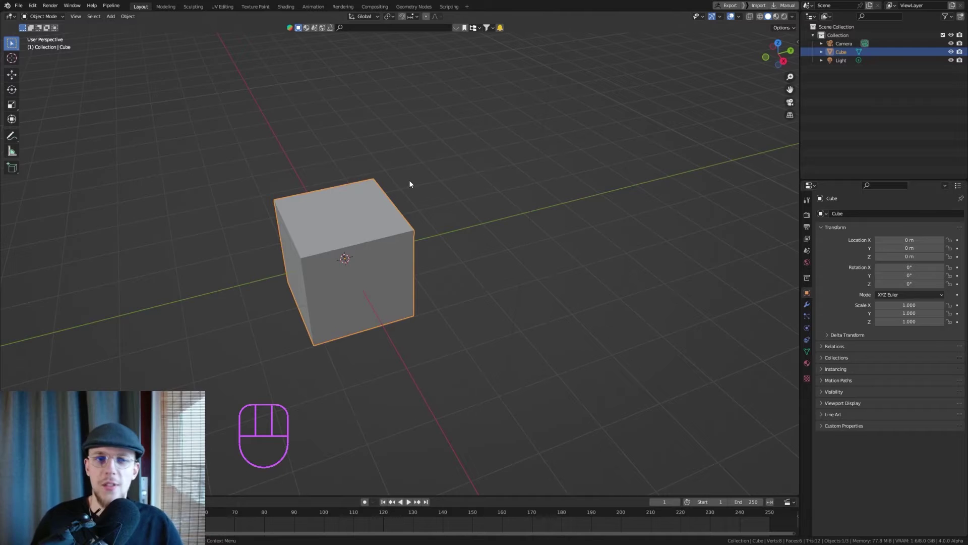
pyautogui.click(807, 304)
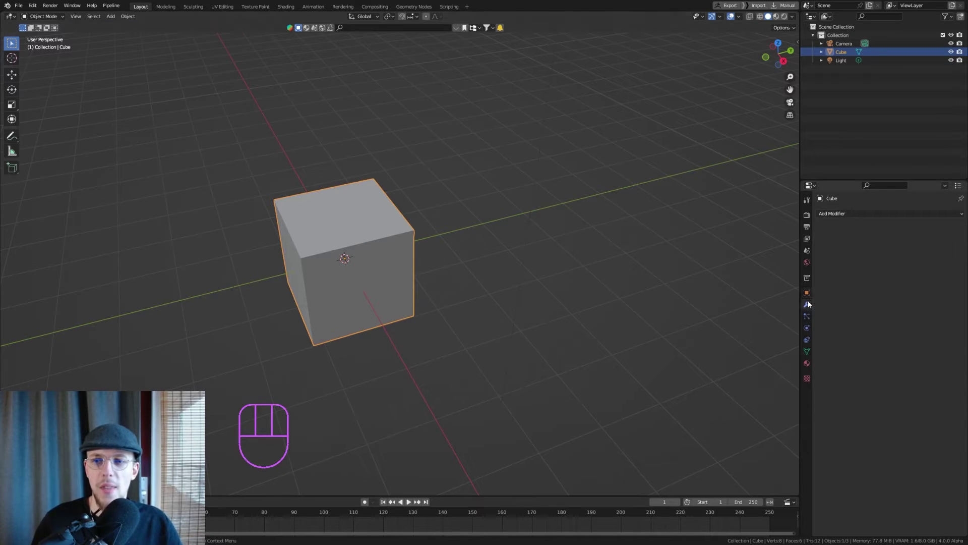
pyautogui.click(832, 213)
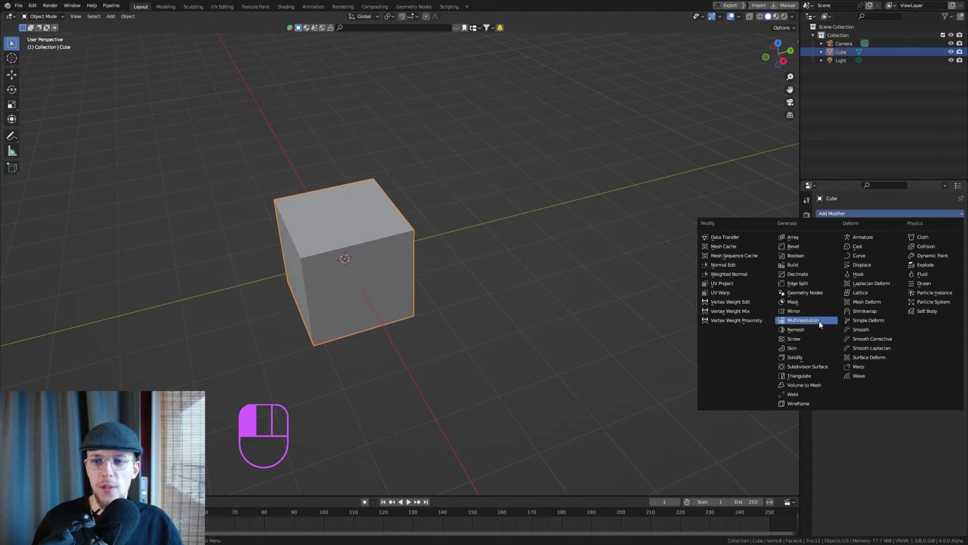
pyautogui.click(802, 292)
# Split the 3D viewport in two, turn one half into a Geometry Node Editor, and create a new node tree for the cube
pyautogui.moveTo(801, 14)
pyautogui.mouseDown()
pyautogui.moveTo(703, 19)
pyautogui.moveTo(880, 19)
pyautogui.moveTo(774, 43)
pyautogui.moveTo(752, 255)
pyautogui.moveTo(791, 5)
pyautogui.moveTo(800, 16)
pyautogui.moveTo(716, 91)
pyautogui.moveTo(412, 91)
pyautogui.mouseUp()
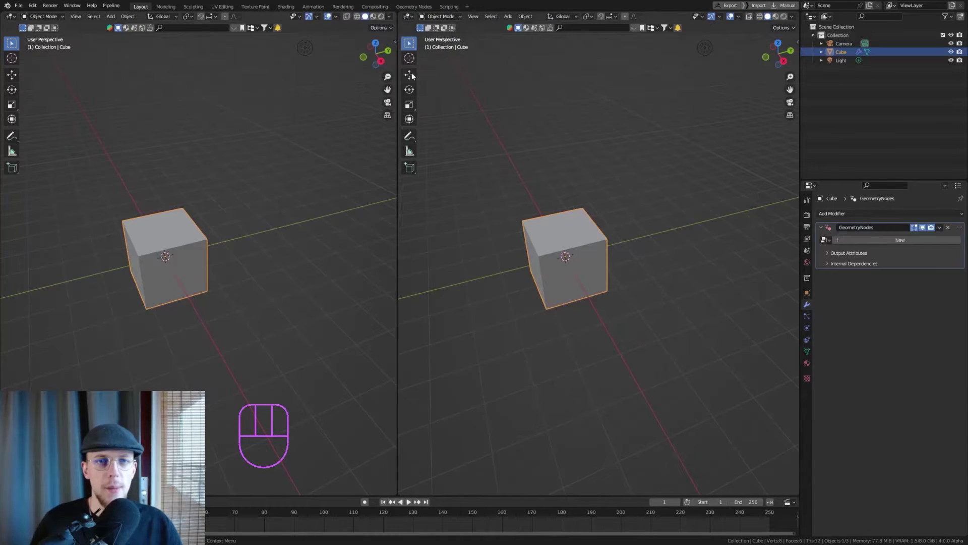
pyautogui.click(407, 17)
pyautogui.click(444, 84)
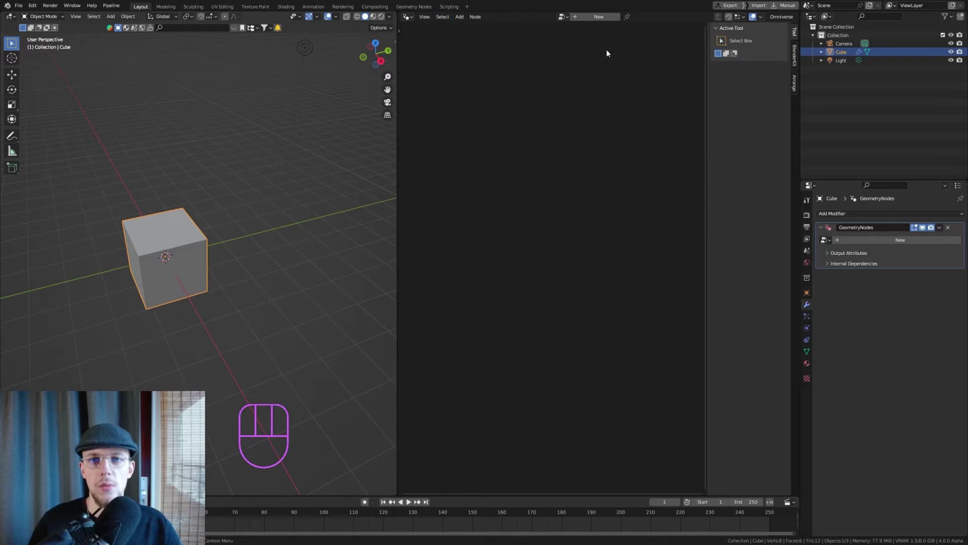
pyautogui.click(598, 17)
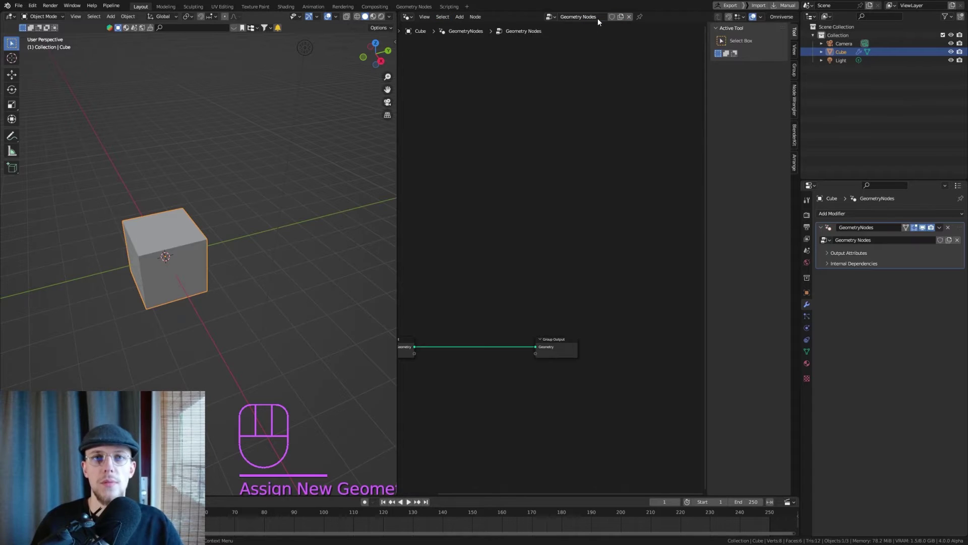
pyautogui.scroll(-1, 485, 256)
pyautogui.moveTo(479, 256); pyautogui.dragTo(572, 194, button='middle')
pyautogui.scroll(4, 549, 283)
pyautogui.moveTo(584, 252); pyautogui.dragTo(511, 241, button='middle')
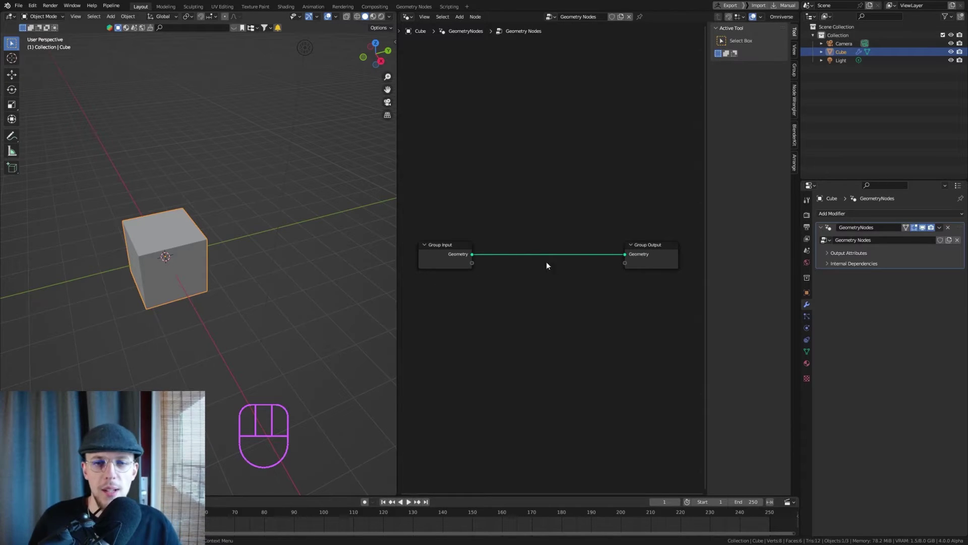
# Cut the link between Group Input and Group Output, and move the Group Input node slightly lower
pyautogui.keyDown('ctrl'); pyautogui.moveTo(541, 246); pyautogui.dragTo(545, 298, button='right'); pyautogui.keyUp('ctrl')
pyautogui.moveTo(463, 247); pyautogui.dragTo(462, 277)
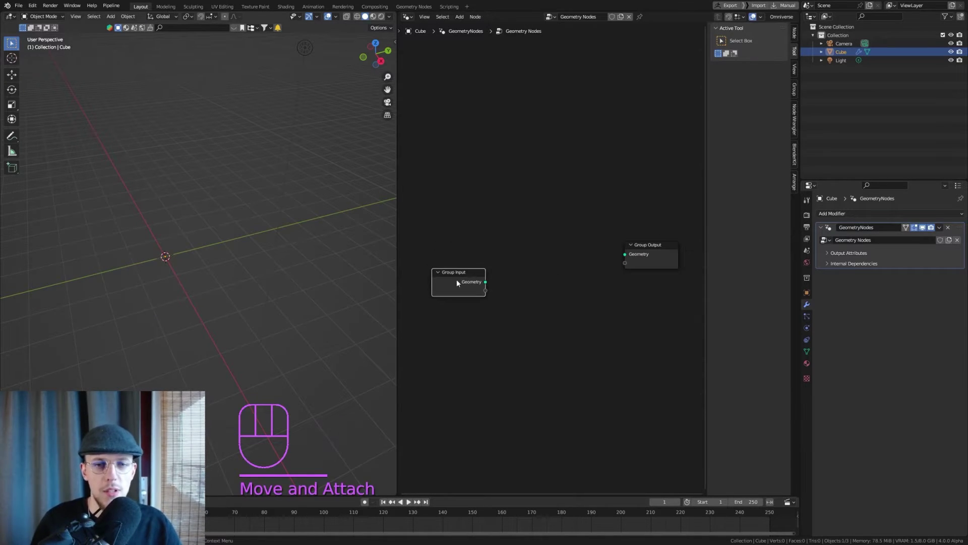
pyautogui.scroll(3, 449, 286)
pyautogui.scroll(-3, 469, 277)
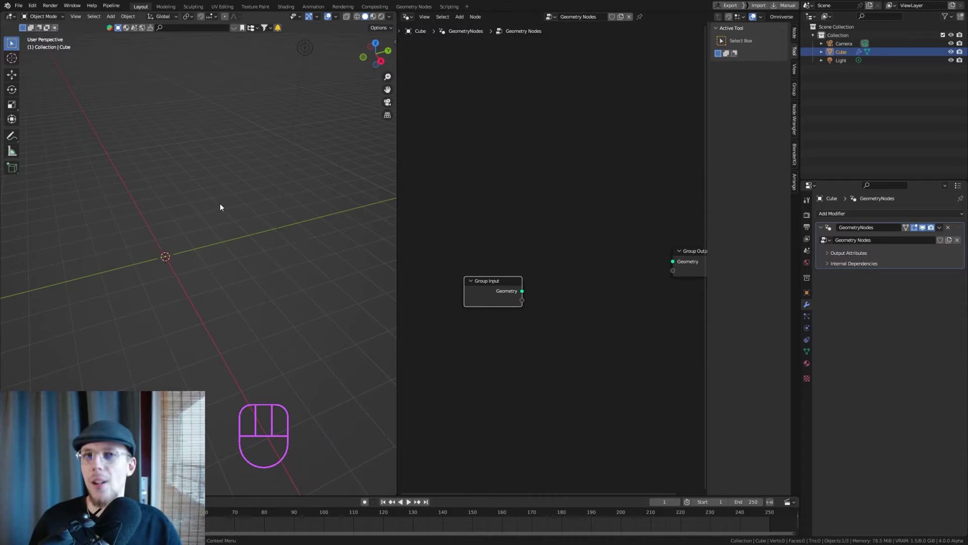
# Add a Quadratic Bezier node between the Group Input and Group Output nodes
pyautogui.moveTo(497, 243); pyautogui.dragTo(447, 214, button='middle')
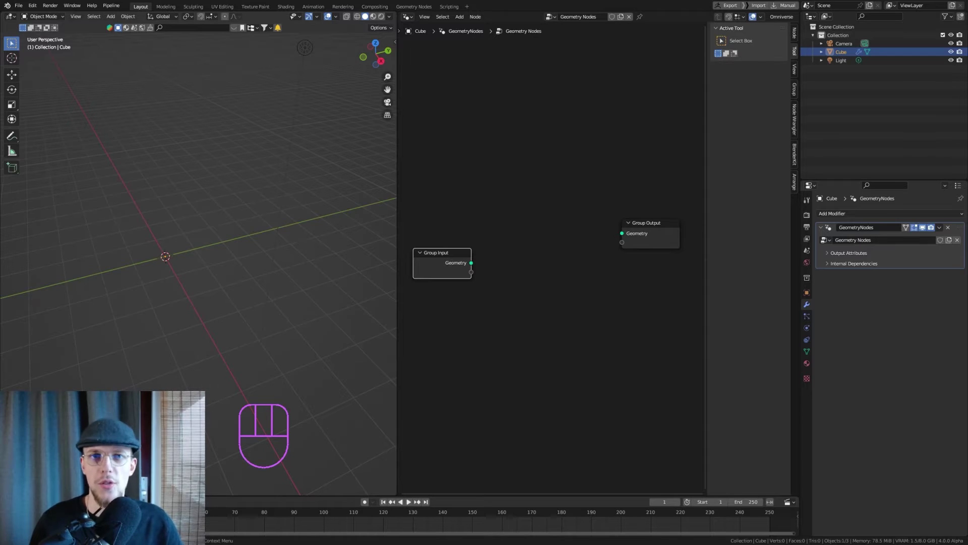
pyautogui.scroll(2, 533, 256)
pyautogui.scroll(1, 533, 257)
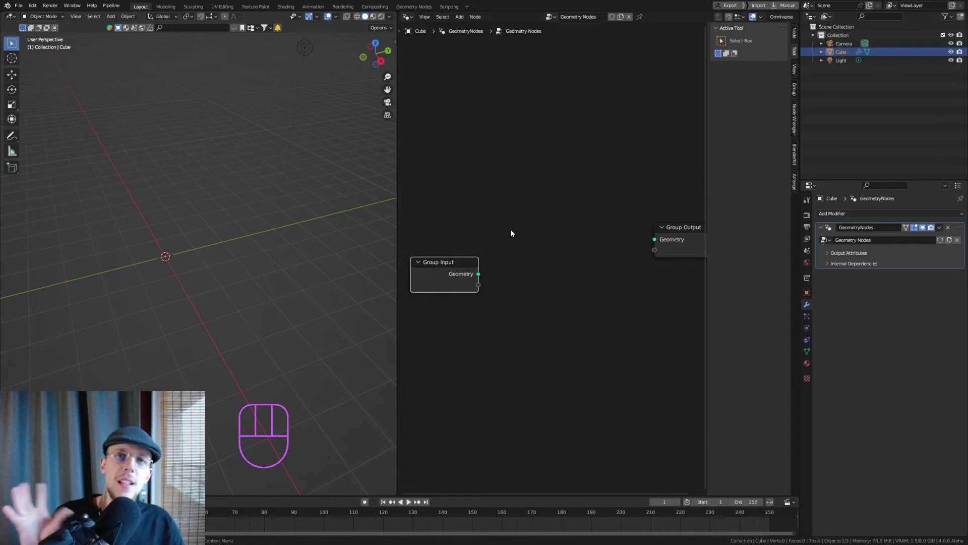
pyautogui.moveTo(576, 232); pyautogui.dragTo(494, 196, button='middle')
pyautogui.scroll(1, 551, 203)
pyautogui.hotkey('shift', 'a')
pyautogui.click(551, 202)
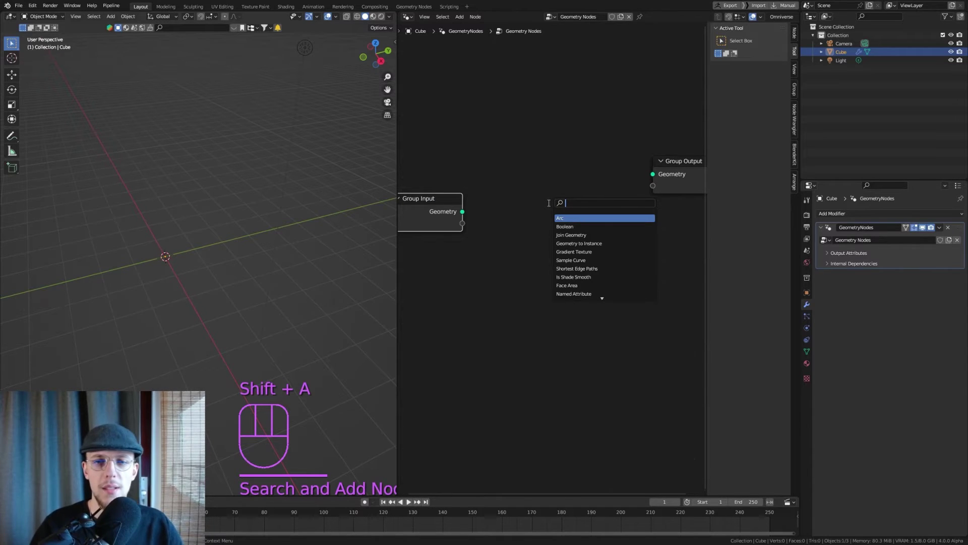
pyautogui.write('qua')
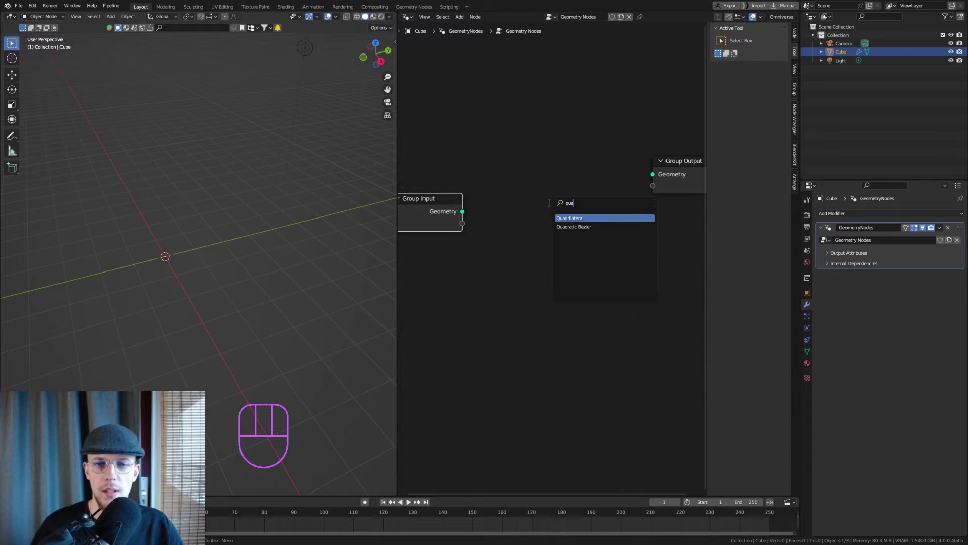
pyautogui.press('Down')
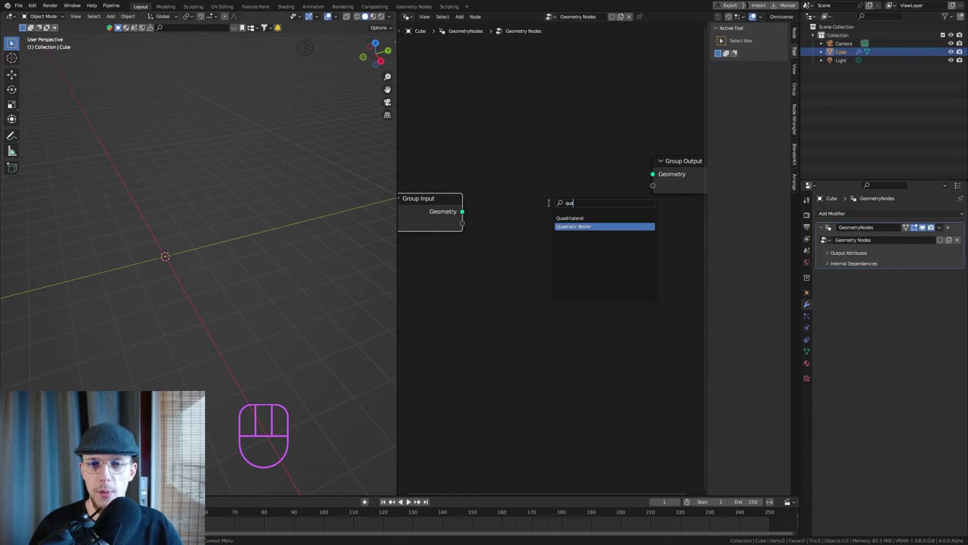
pyautogui.press('Return')
pyautogui.click(494, 223)
pyautogui.click(494, 205)
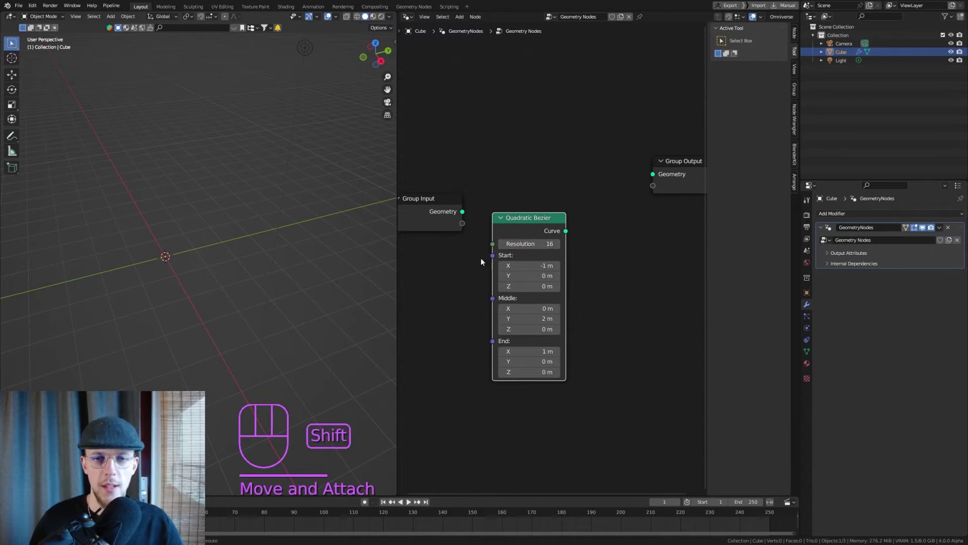
# Connect the Quadratic Bezier's Curve output to the Group Output's Geometry input
pyautogui.moveTo(483, 259); pyautogui.dragTo(523, 221, button='middle')
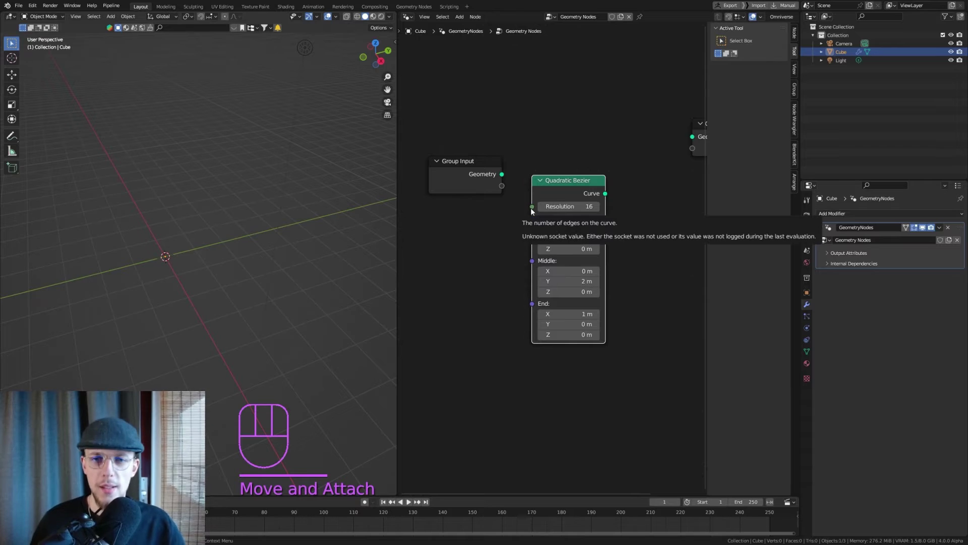
pyautogui.press('KP_1')
pyautogui.press('KP_3')
pyautogui.moveTo(601, 201); pyautogui.dragTo(547, 198, button='middle')
pyautogui.moveTo(539, 199); pyautogui.dragTo(626, 142)
pyautogui.moveTo(176, 292); pyautogui.dragTo(208, 287, button='middle')
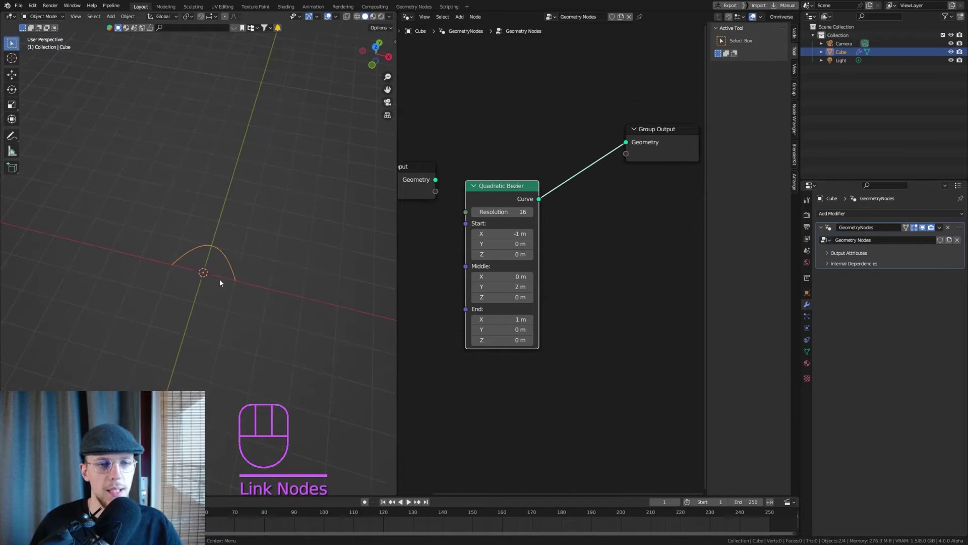
pyautogui.scroll(3, 191, 252)
pyautogui.keyDown('shift'); pyautogui.moveTo(238, 243); pyautogui.dragTo(206, 229, button='middle'); pyautogui.keyUp('shift')
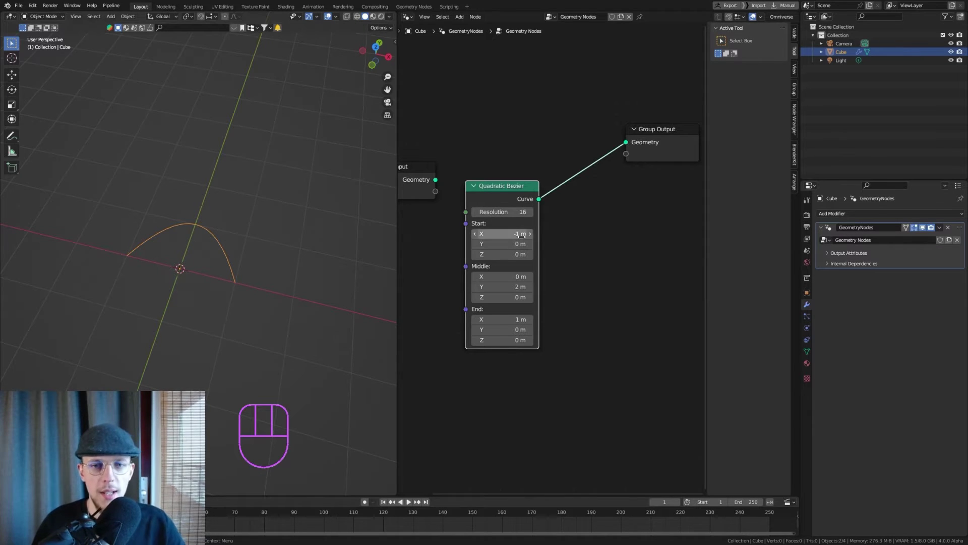
# Set all Start, Middle and End coordinates of the Quadratic Bezier node to 0 m at once
pyautogui.moveTo(510, 233); pyautogui.dragTo(500, 341)
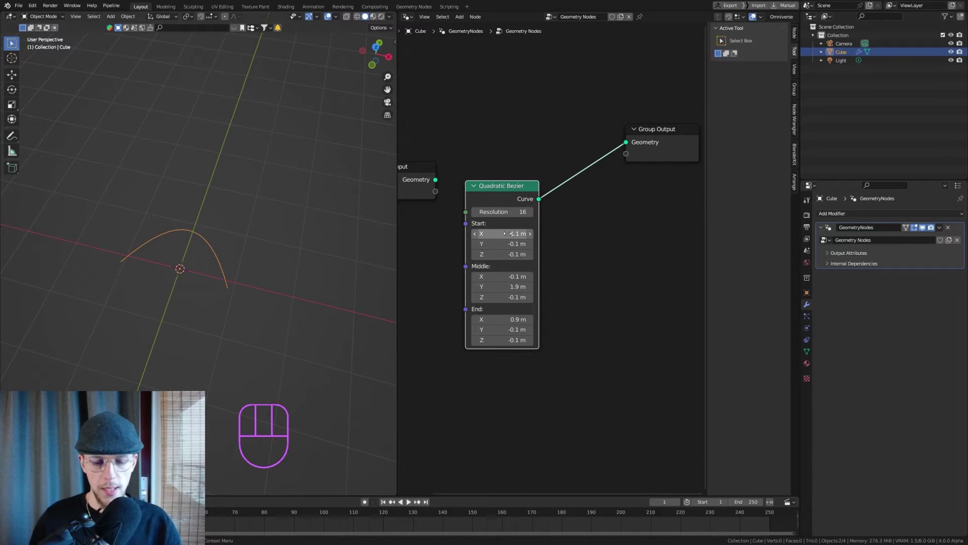
pyautogui.moveTo(504, 233); pyautogui.dragTo(505, 341)
pyautogui.write('0')
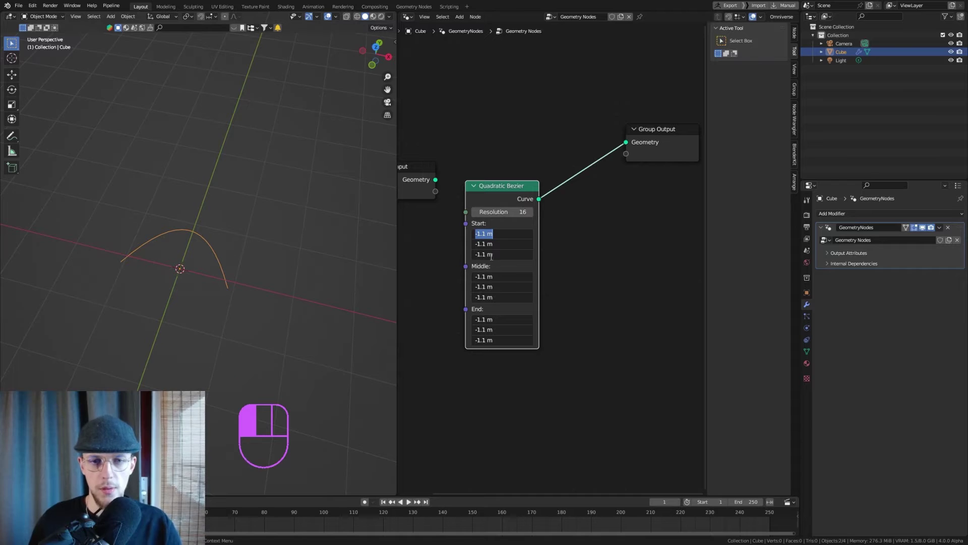
pyautogui.press('Return')
pyautogui.moveTo(304, 254); pyautogui.dragTo(301, 222, button='middle')
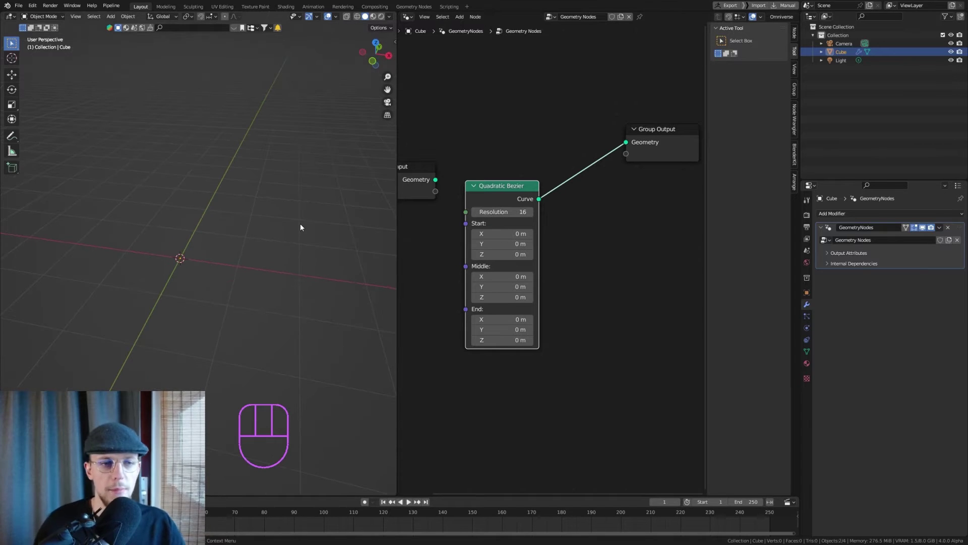
pyautogui.keyDown('shift'); pyautogui.moveTo(285, 187); pyautogui.dragTo(277, 165, button='middle'); pyautogui.keyUp('shift')
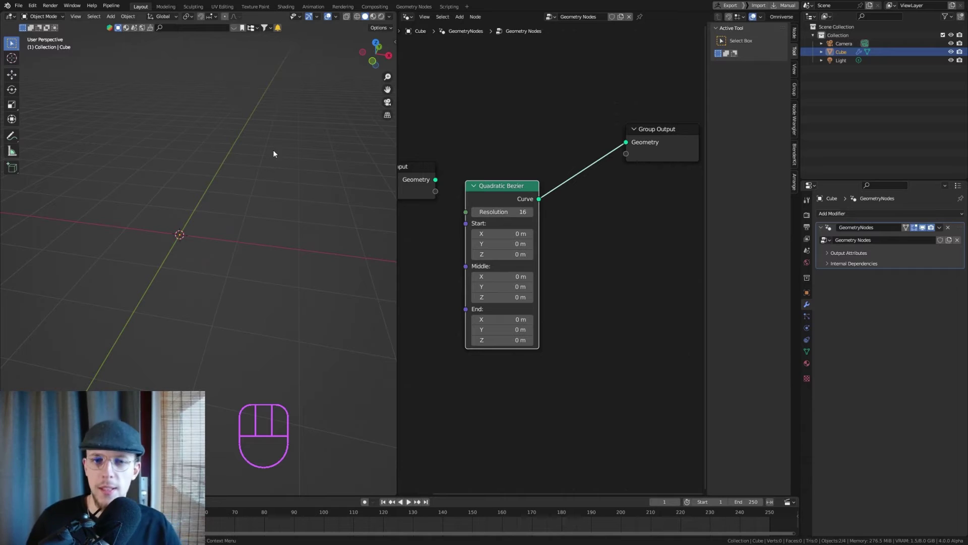
pyautogui.moveTo(209, 239); pyautogui.dragTo(147, 227, button='middle')
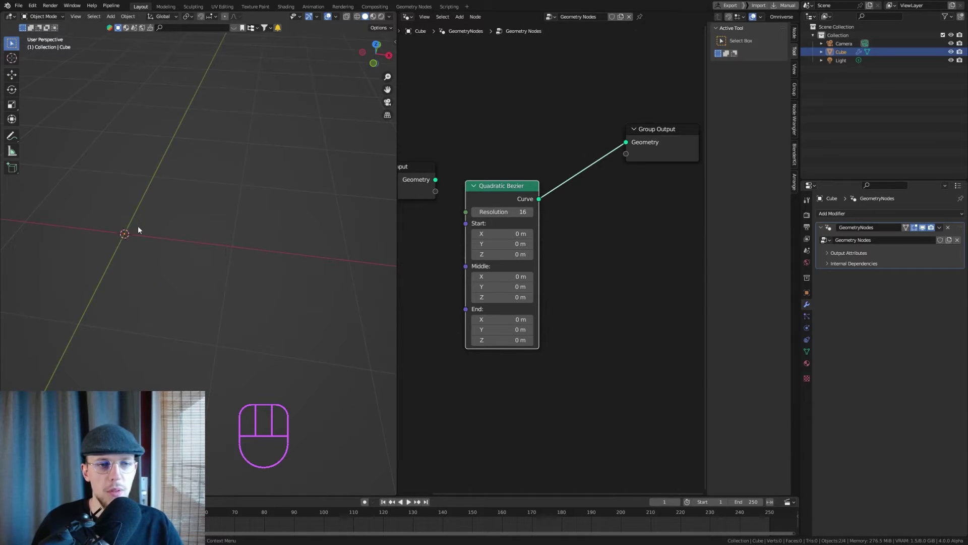
# Set the Quadratic Bezier's Middle X to 1 m and its End X to 2 m
pyautogui.click(502, 276)
pyautogui.write('1')
pyautogui.press('Return')
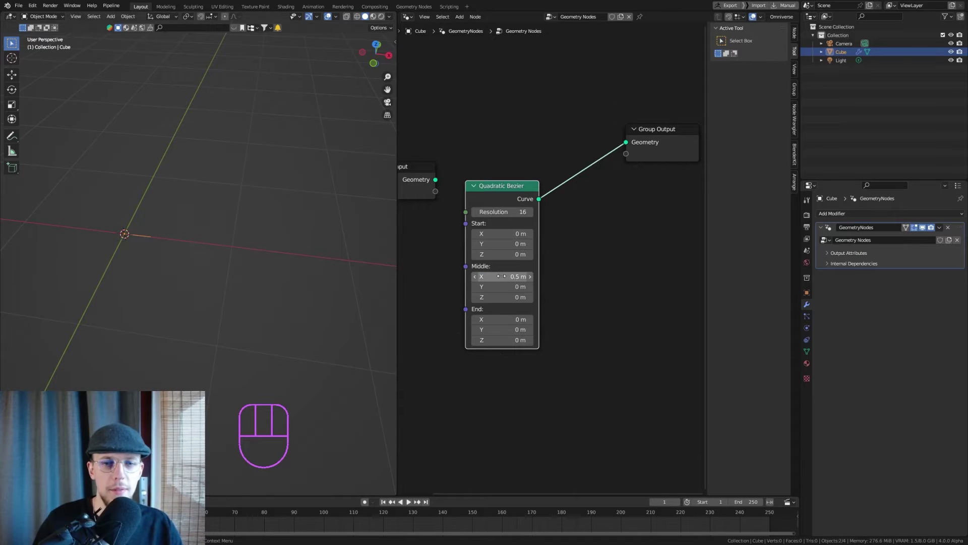
pyautogui.moveTo(272, 265); pyautogui.dragTo(163, 247, button='middle')
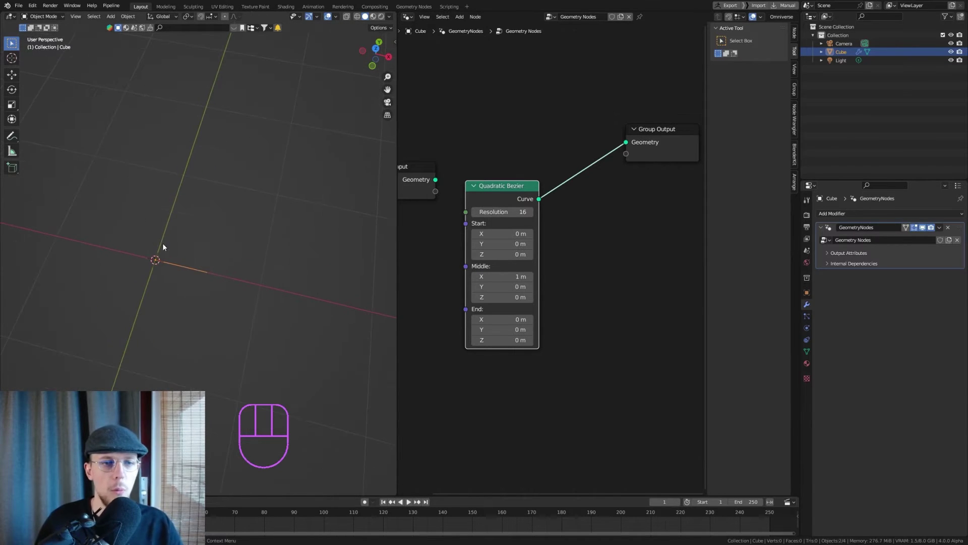
pyautogui.click(502, 320)
pyautogui.write('2')
pyautogui.press('Return')
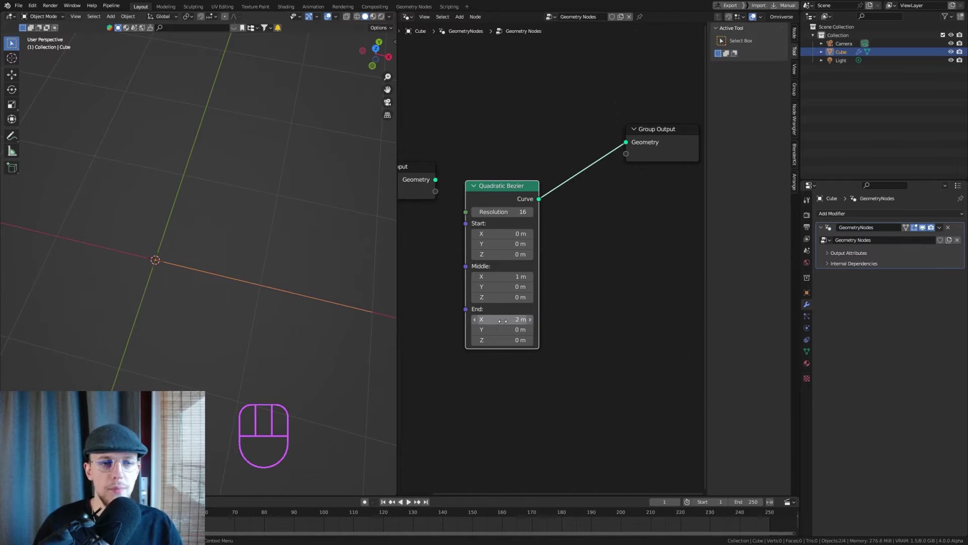
# Bend the curve by lowering the End Z to about -0.51 m and raising the Middle Z to about 0.32 m
pyautogui.moveTo(353, 313); pyautogui.dragTo(265, 291, button='middle')
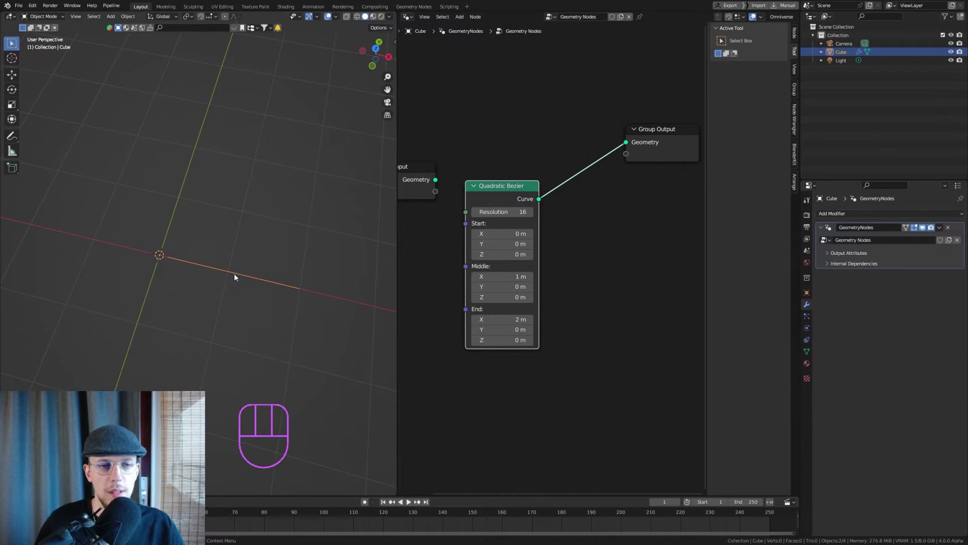
pyautogui.moveTo(353, 280); pyautogui.dragTo(313, 277, button='middle')
pyautogui.keyDown('shift'); pyautogui.moveTo(375, 299); pyautogui.dragTo(277, 264, button='middle'); pyautogui.keyUp('shift')
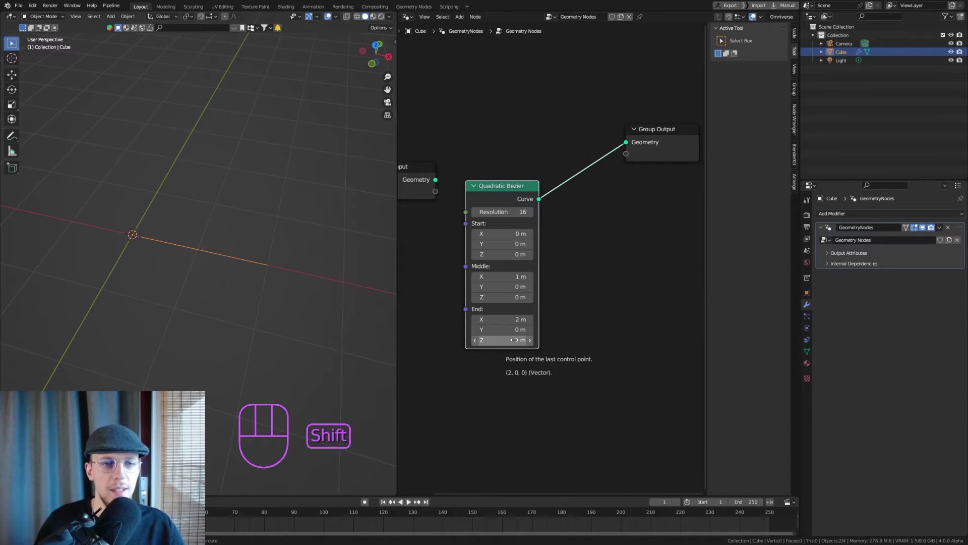
pyautogui.keyDown('shift'); pyautogui.moveTo(516, 340); pyautogui.dragTo(484, 340); pyautogui.keyUp('shift')
pyautogui.moveTo(331, 295); pyautogui.dragTo(255, 264, button='middle')
pyautogui.keyDown('shift'); pyautogui.moveTo(476, 297); pyautogui.dragTo(497, 297); pyautogui.keyUp('shift')
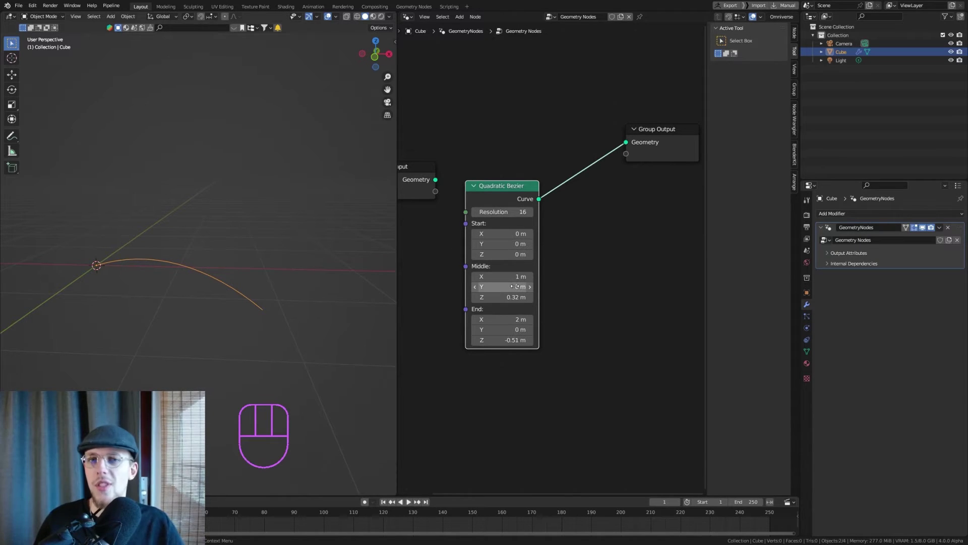
# Reposition the Quadratic Bezier node directly beneath the Group Input node
pyautogui.moveTo(507, 189); pyautogui.dragTo(400, 228)
pyautogui.moveTo(168, 266); pyautogui.dragTo(273, 276, button='middle')
pyautogui.moveTo(578, 193); pyautogui.dragTo(554, 198, button='middle')
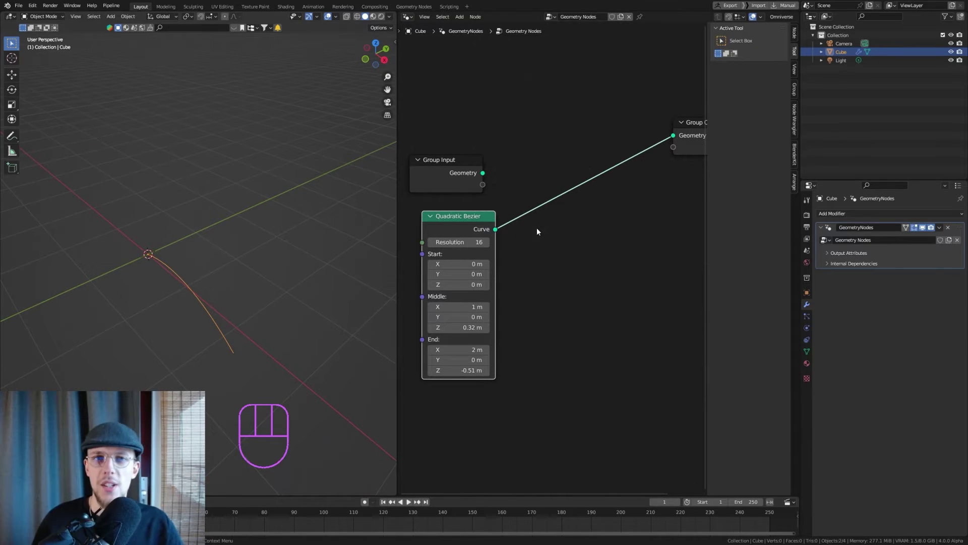
pyautogui.scroll(1, 468, 213)
pyautogui.moveTo(469, 214); pyautogui.dragTo(450, 210)
# Insert a Curve to Mesh node on the link between Quadratic Bezier and Group Output
pyautogui.hotkey('shift', 'a')
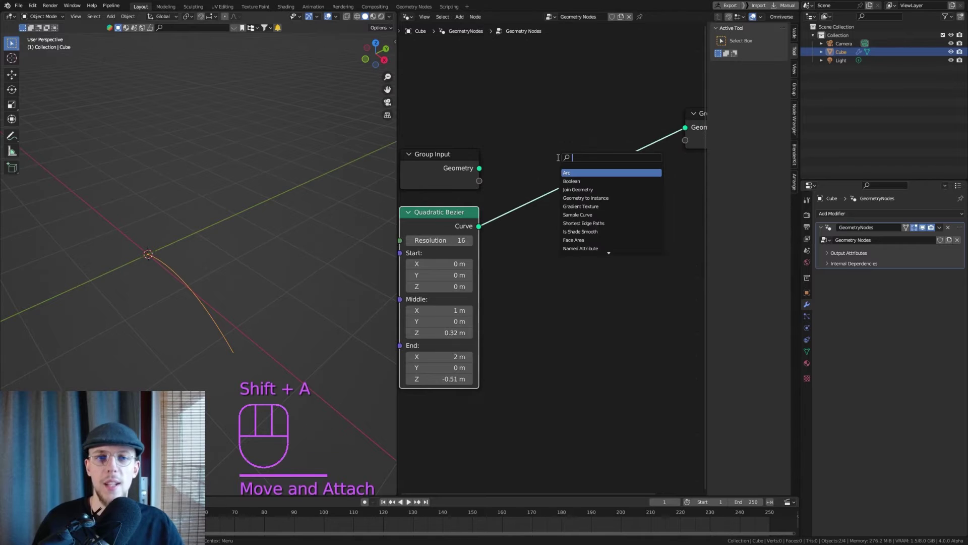
pyautogui.write('curve to')
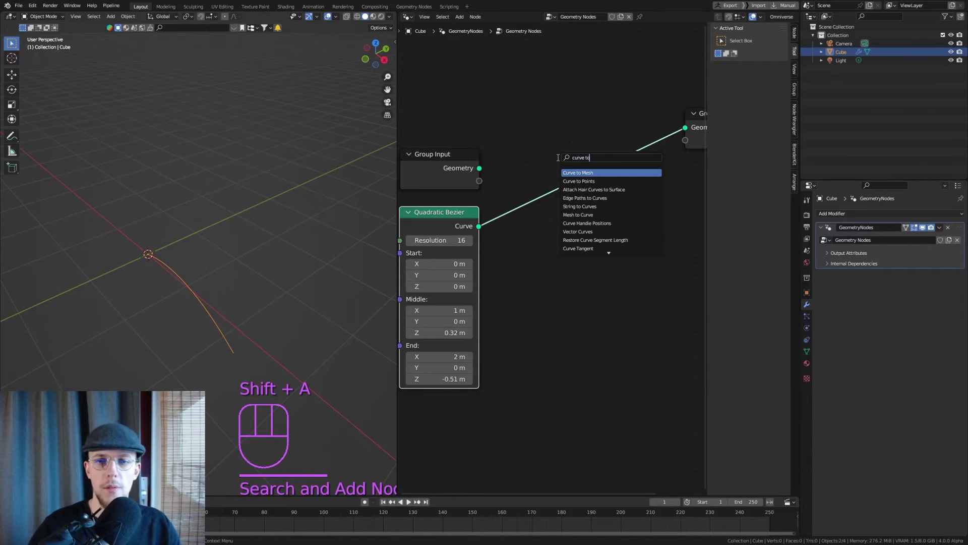
pyautogui.press('Return')
pyautogui.click(557, 155)
# Add a Curve Line node below the Quadratic Bezier, linked to the Profile Curve input of Curve to Mesh
pyautogui.scroll(-3, 553, 138)
pyautogui.keyDown('shift'); pyautogui.moveTo(548, 157); pyautogui.dragTo(606, 148, button='middle'); pyautogui.keyUp('shift')
pyautogui.scroll(2, 605, 149)
pyautogui.moveTo(616, 173); pyautogui.dragTo(530, 384)
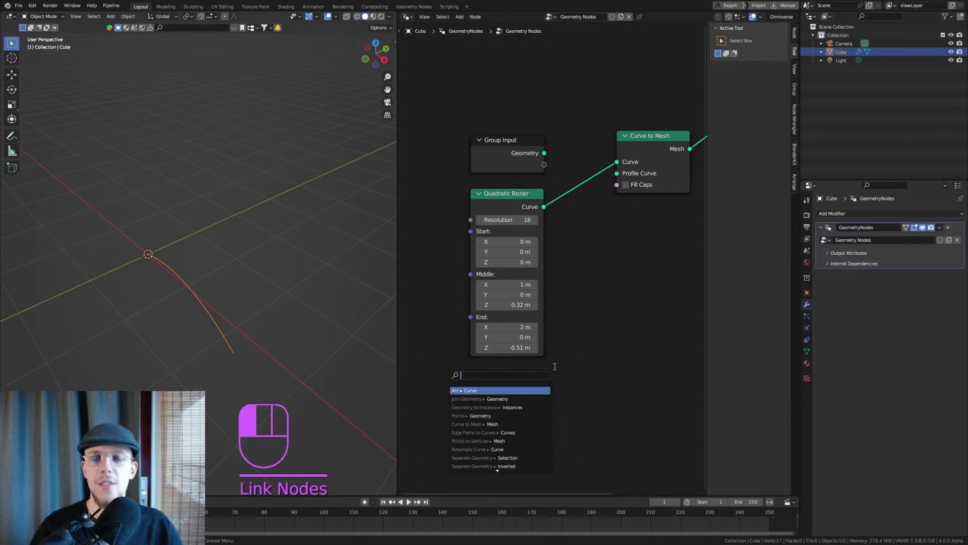
pyautogui.write('curve line')
pyautogui.press('Return')
pyautogui.click(554, 366)
pyautogui.keyDown('shift'); pyautogui.moveTo(572, 374); pyautogui.dragTo(560, 261, button='middle'); pyautogui.keyUp('shift')
# Set the Curve Line's End Z to 0 m
pyautogui.moveTo(278, 289); pyautogui.dragTo(150, 279, button='middle')
pyautogui.moveTo(301, 261)
pyautogui.keyDown('shift'); pyautogui.mouseDown(button='middle')
pyautogui.moveTo(234, 278)
pyautogui.moveTo(308, 275)
pyautogui.mouseUp(button='middle'); pyautogui.keyUp('shift')
pyautogui.click(480, 373)
pyautogui.write('0')
pyautogui.press('Return')
# Try out other End values on the Curve Line to test how they widen the strip
pyautogui.click(499, 363)
pyautogui.write('2.2')
pyautogui.press('Return')
pyautogui.moveTo(499, 362); pyautogui.dragTo(444, 362)
pyautogui.moveTo(242, 282); pyautogui.dragTo(284, 305, button='middle')
pyautogui.moveTo(500, 363)
pyautogui.mouseDown()
pyautogui.moveTo(484, 362)
pyautogui.moveTo(524, 310)
pyautogui.moveTo(514, 310)
pyautogui.moveTo(489, 353)
pyautogui.mouseUp()
pyautogui.moveTo(293, 318); pyautogui.dragTo(313, 326, button='middle')
pyautogui.hotkey('ctrl', 'z')
# Set the Curve Line's End X to 0.5 m and its Start X to -0.5 m
pyautogui.moveTo(499, 352)
pyautogui.mouseDown()
pyautogui.moveTo(520, 353)
pyautogui.moveTo(505, 353)
pyautogui.mouseUp()
pyautogui.click(500, 354)
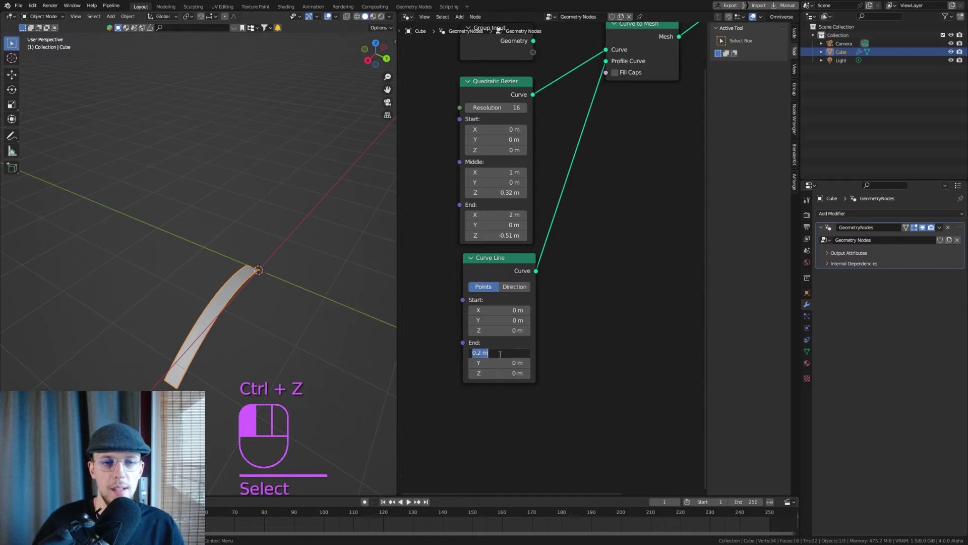
pyautogui.write('0.5')
pyautogui.press('Return')
pyautogui.click(512, 310)
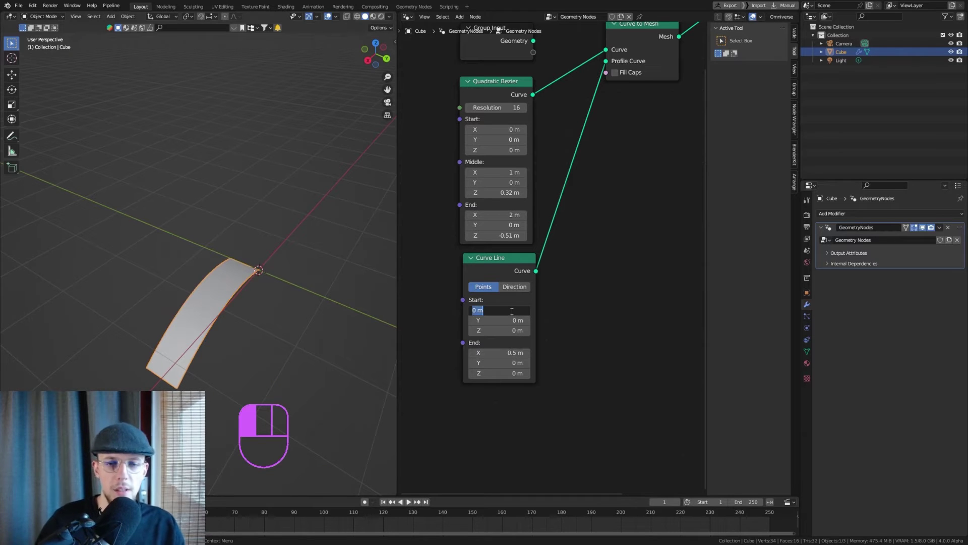
pyautogui.write('-0.5')
pyautogui.press('Return')
pyautogui.moveTo(279, 274); pyautogui.dragTo(238, 268, button='middle')
pyautogui.press('Home')
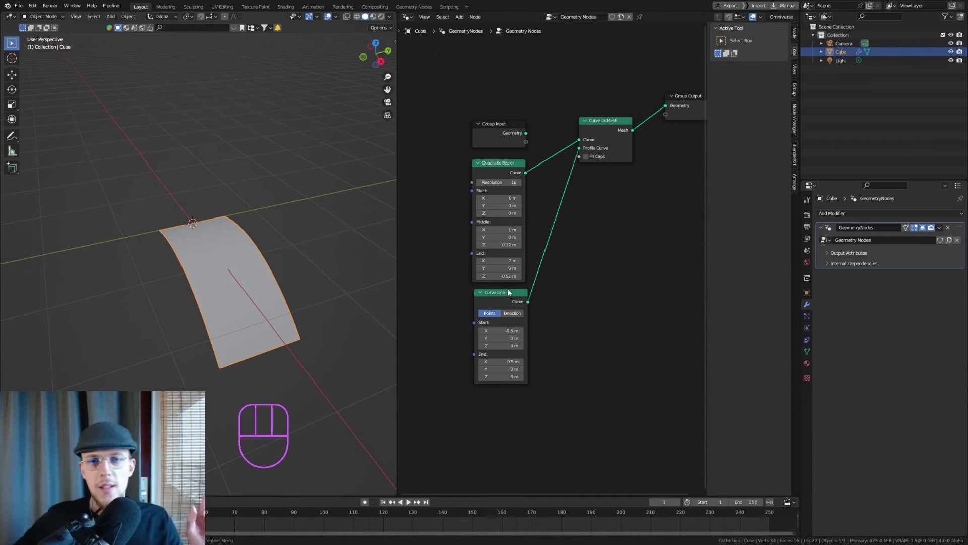
# Insert a Resample Curve node in Count mode between the Curve Line and the Profile Curve input
pyautogui.moveTo(327, 247); pyautogui.dragTo(212, 182, button='middle')
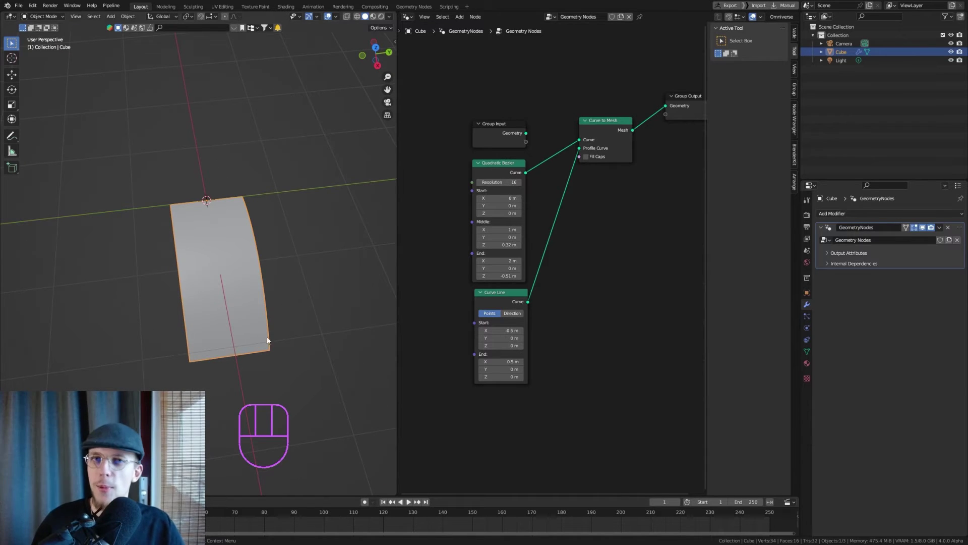
pyautogui.scroll(1, 525, 227)
pyautogui.hotkey('shift', 'a')
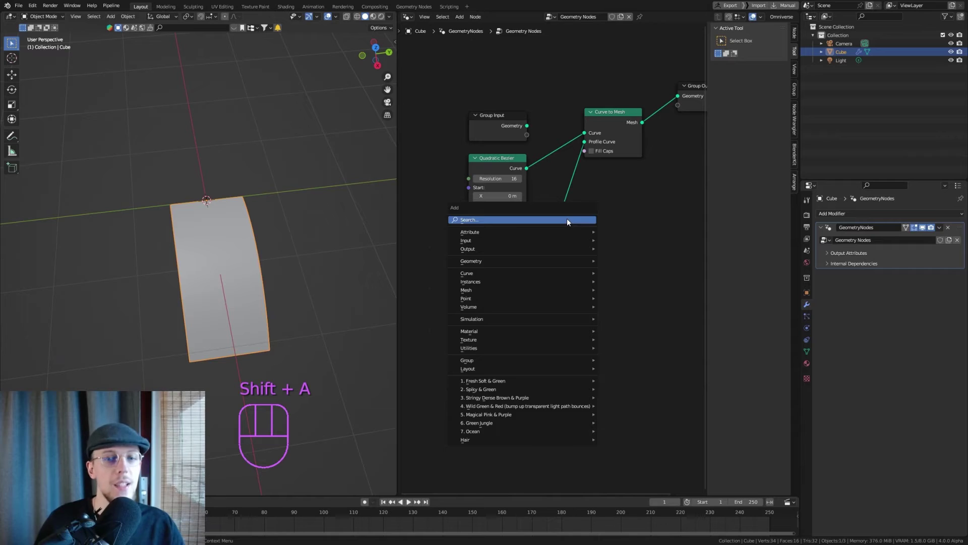
pyautogui.click(567, 219)
pyautogui.write('resample')
pyautogui.press('Return')
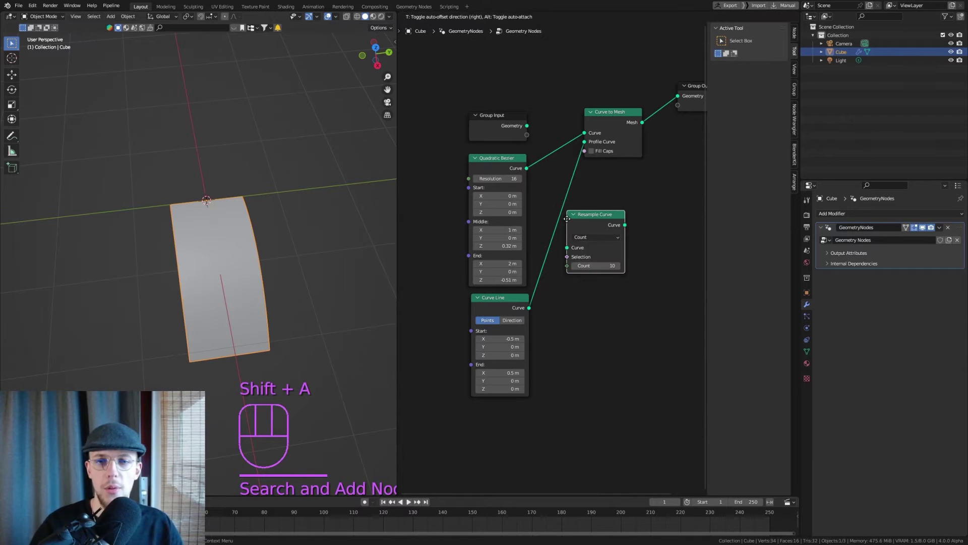
pyautogui.click(561, 216)
pyautogui.keyDown('shift'); pyautogui.moveTo(604, 191); pyautogui.dragTo(580, 209, button='middle'); pyautogui.keyUp('shift')
pyautogui.moveTo(557, 231); pyautogui.dragTo(564, 255)
pyautogui.keyDown('shift'); pyautogui.moveTo(603, 221); pyautogui.dragTo(583, 249, button='middle'); pyautogui.keyUp('shift')
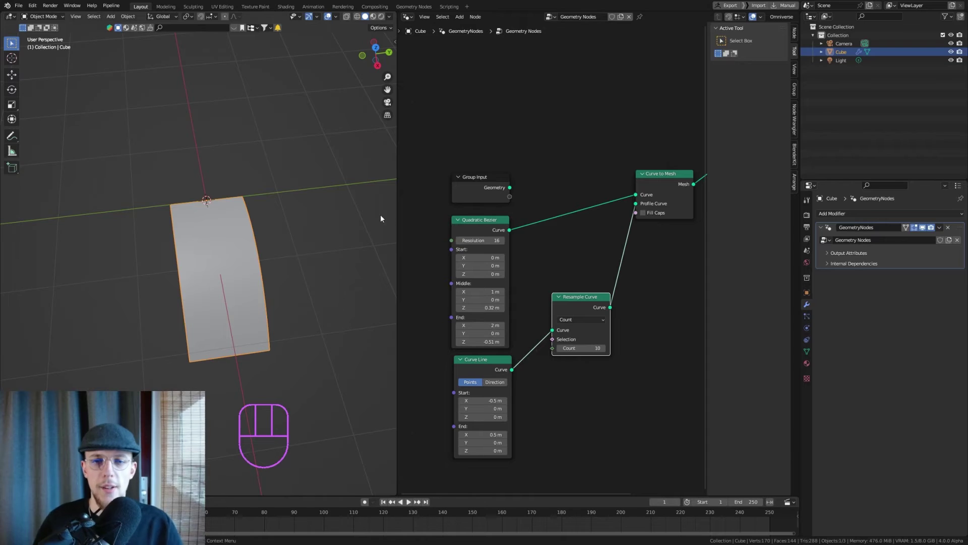
# Insert a Set Curve Radius node on the link between Quadratic Bezier and Curve to Mesh
pyautogui.scroll(1, 583, 170)
pyautogui.hotkey('shift', 'a')
pyautogui.write('set curve r')
pyautogui.press('Return')
pyautogui.click(557, 202)
# Drive the Radius of Set Curve Radius with the Factor output of a new Spline Parameter node
pyautogui.moveTo(553, 221); pyautogui.dragTo(501, 145)
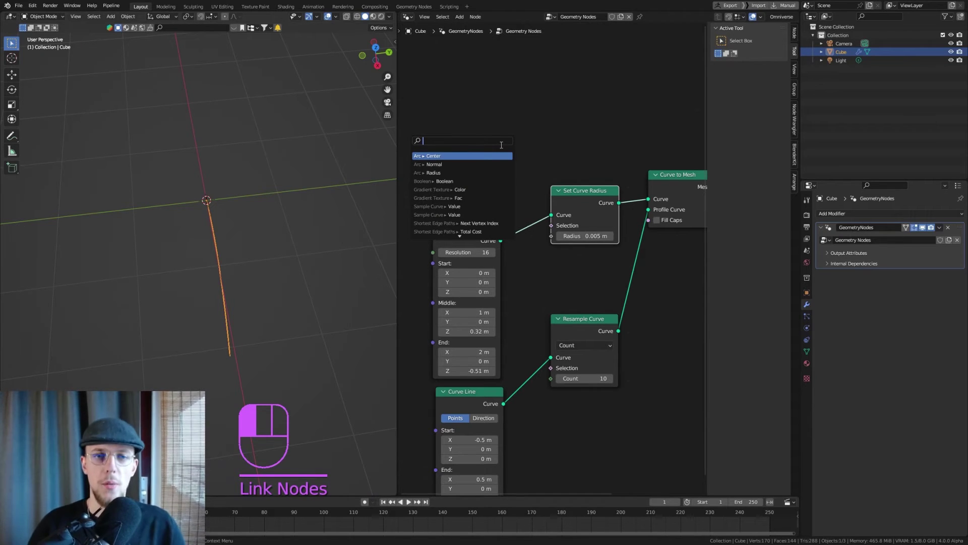
pyautogui.write('spline para')
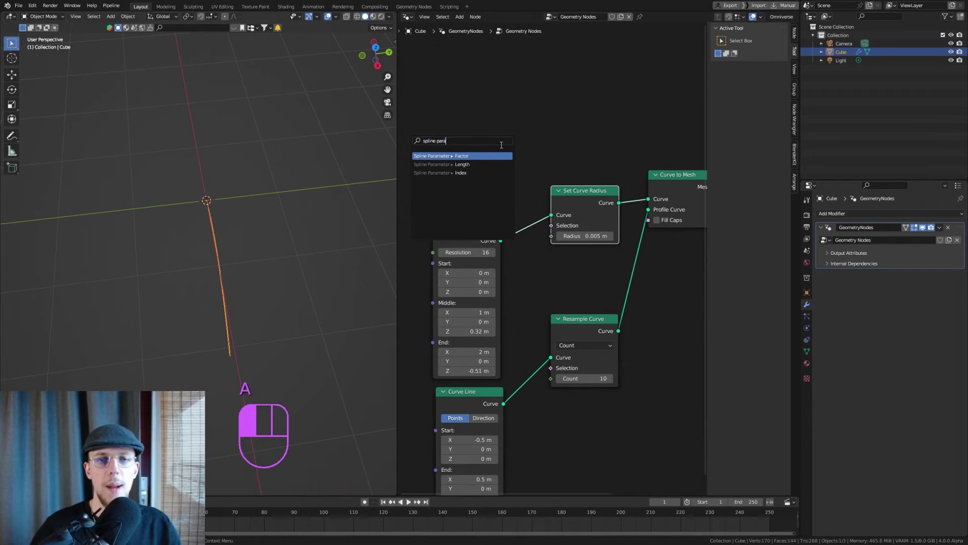
pyautogui.press('Return')
pyautogui.moveTo(461, 114); pyautogui.dragTo(475, 122, button='middle')
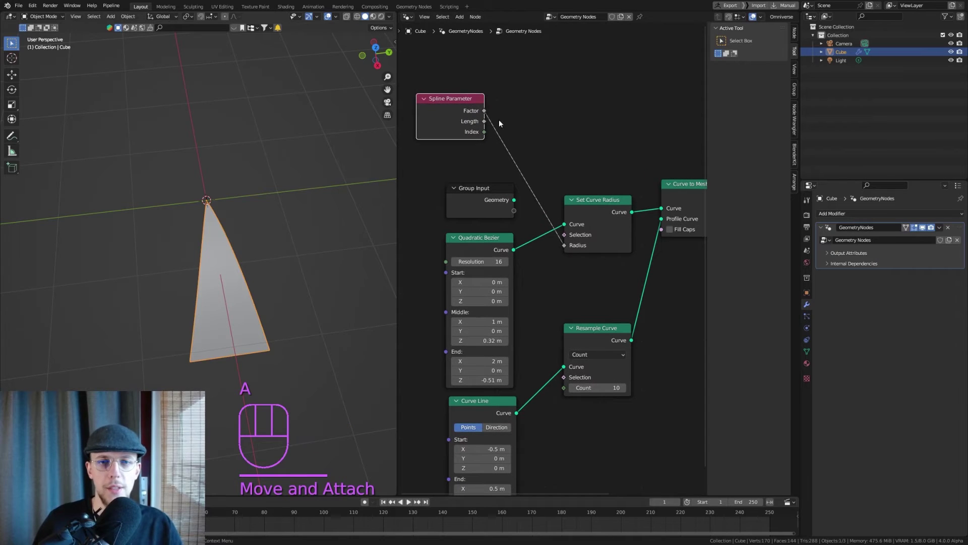
pyautogui.moveTo(180, 267); pyautogui.dragTo(190, 140, button='middle')
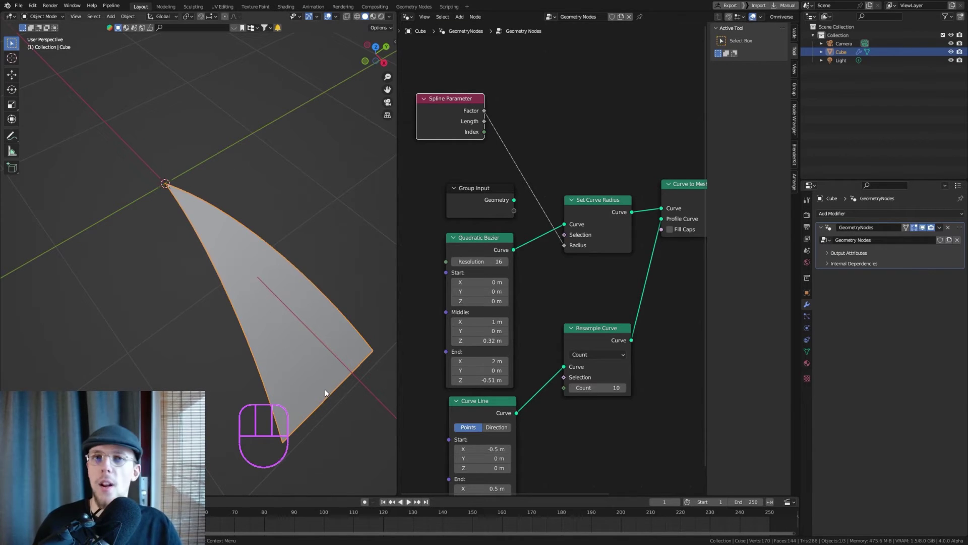
# Insert a Float Curve node between the Spline Parameter's Factor and the Radius input of Set Curve Radius
pyautogui.keyDown('shift'); pyautogui.moveTo(482, 188); pyautogui.dragTo(500, 242, button='middle'); pyautogui.keyUp('shift')
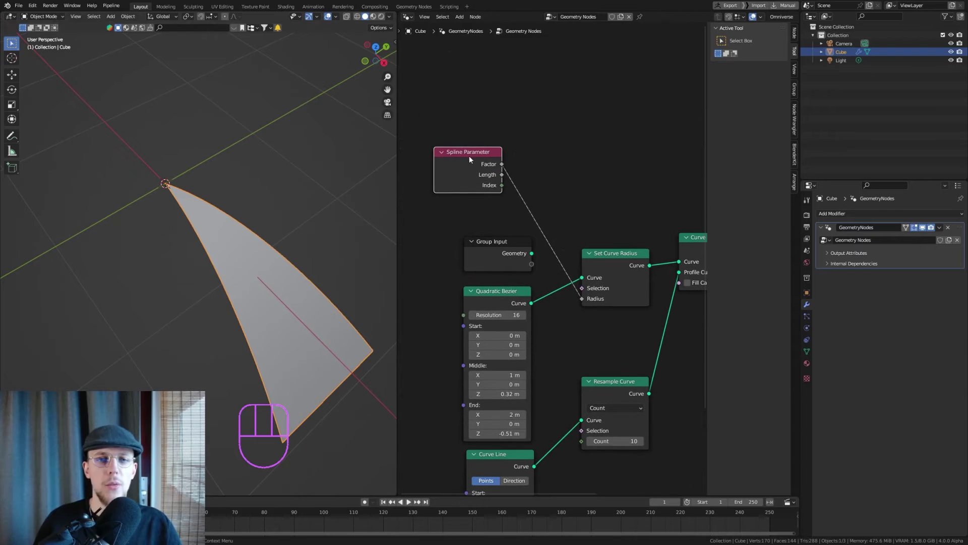
pyautogui.moveTo(467, 152); pyautogui.dragTo(441, 129)
pyautogui.hotkey('shift', 'a')
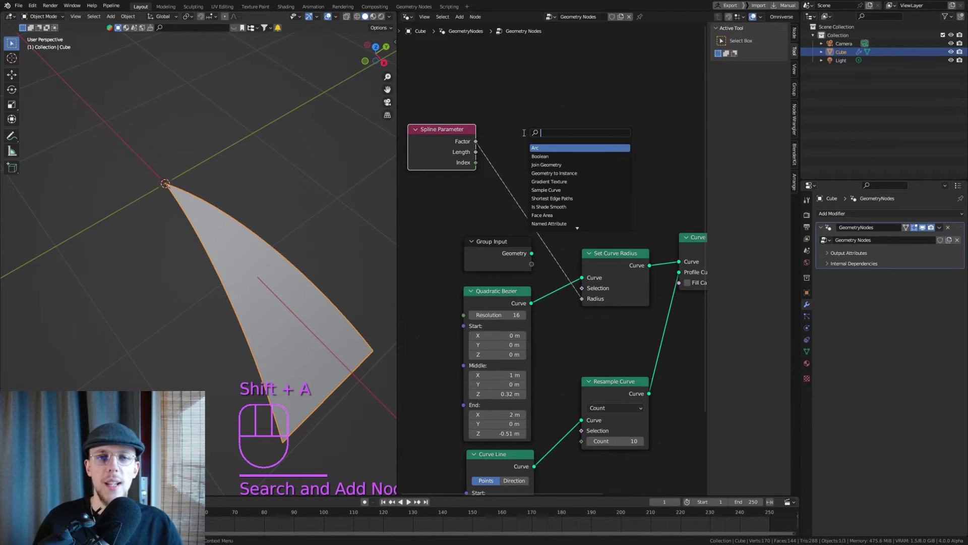
pyautogui.write('float curve')
pyautogui.press('Return')
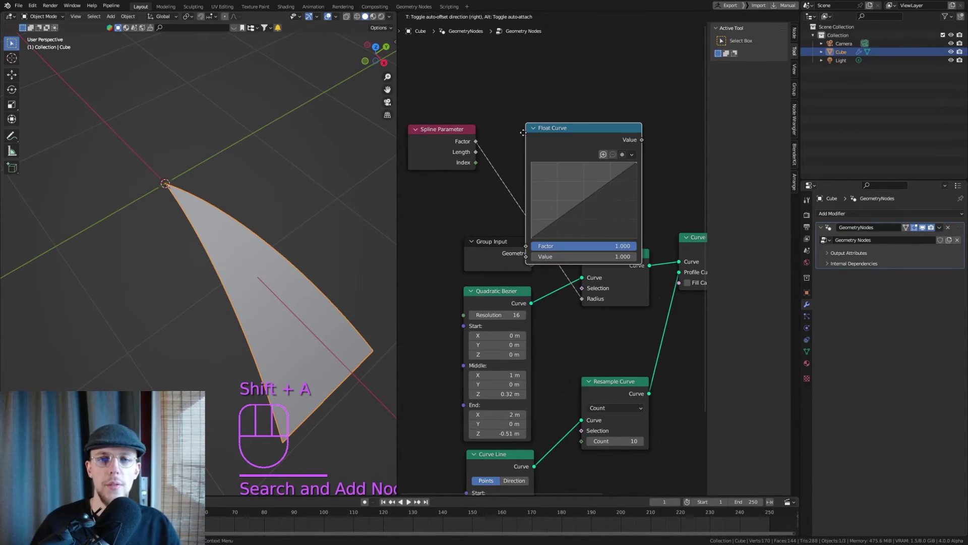
pyautogui.click(503, 125)
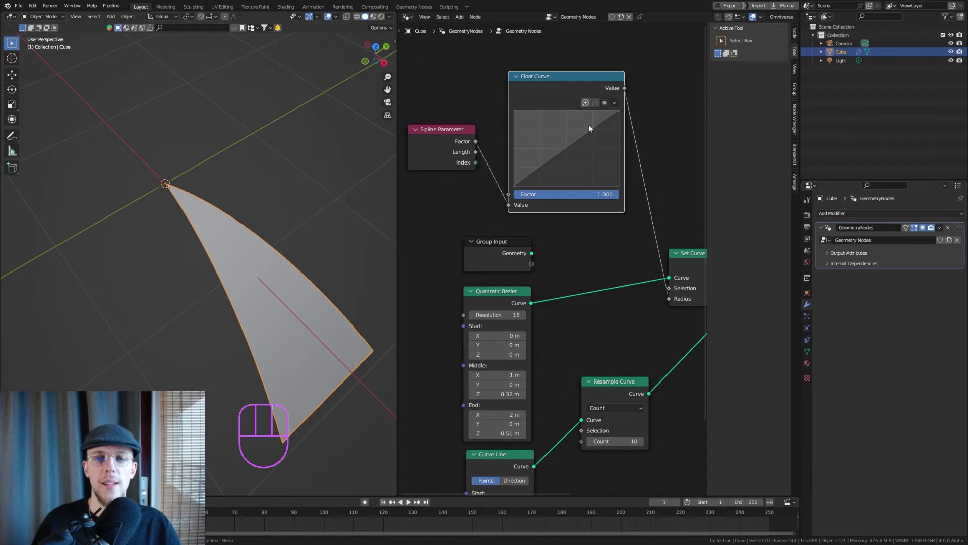
# Shape the Float Curve into an arch with a point at about (0.31, 0.725) and its end point lowered to zero
pyautogui.moveTo(523, 179); pyautogui.dragTo(536, 137)
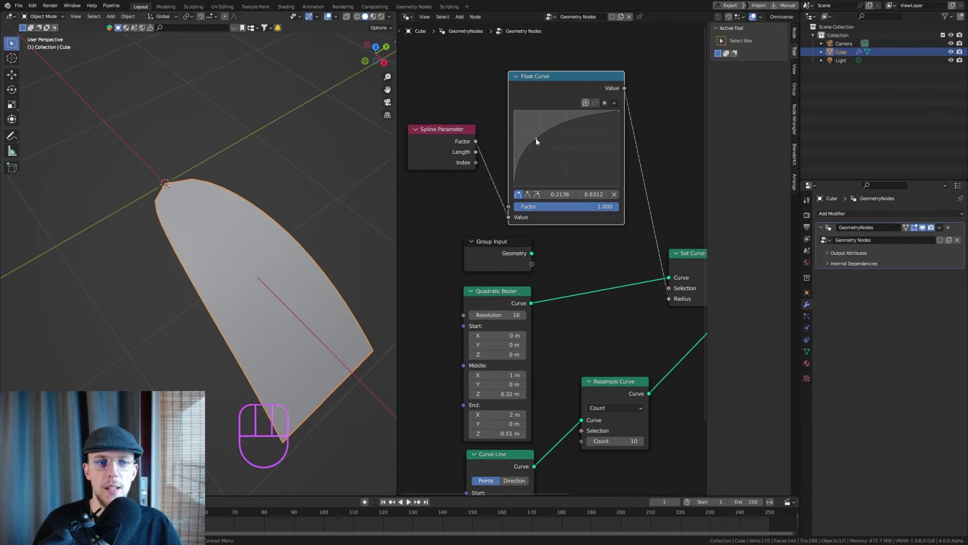
pyautogui.moveTo(619, 110); pyautogui.dragTo(620, 186)
pyautogui.moveTo(536, 139); pyautogui.dragTo(547, 133)
pyautogui.moveTo(244, 229); pyautogui.dragTo(248, 226, button='middle')
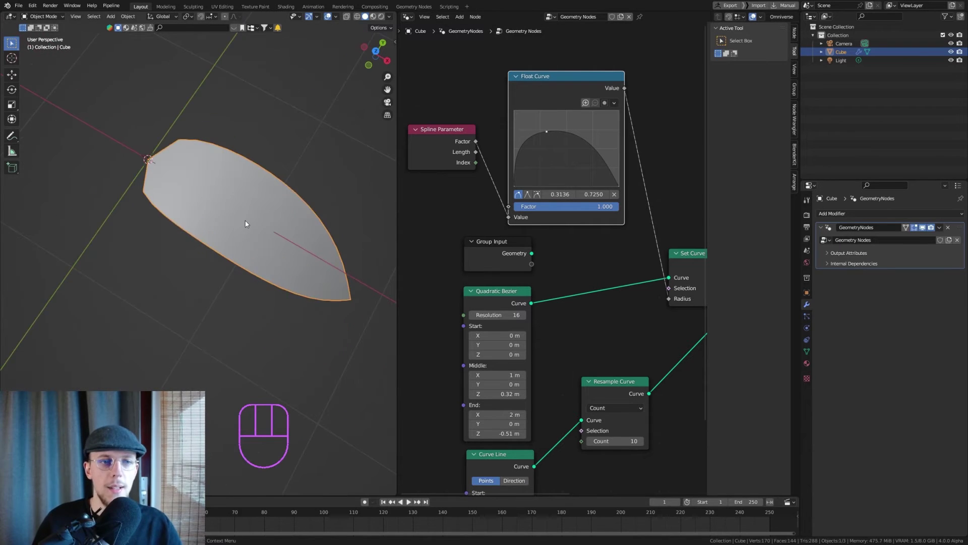
# Try a different Count on the Resample Curve node and undo it
pyautogui.scroll(-4, 501, 248)
pyautogui.keyDown('shift'); pyautogui.moveTo(554, 273); pyautogui.dragTo(531, 221, button='middle'); pyautogui.keyUp('shift')
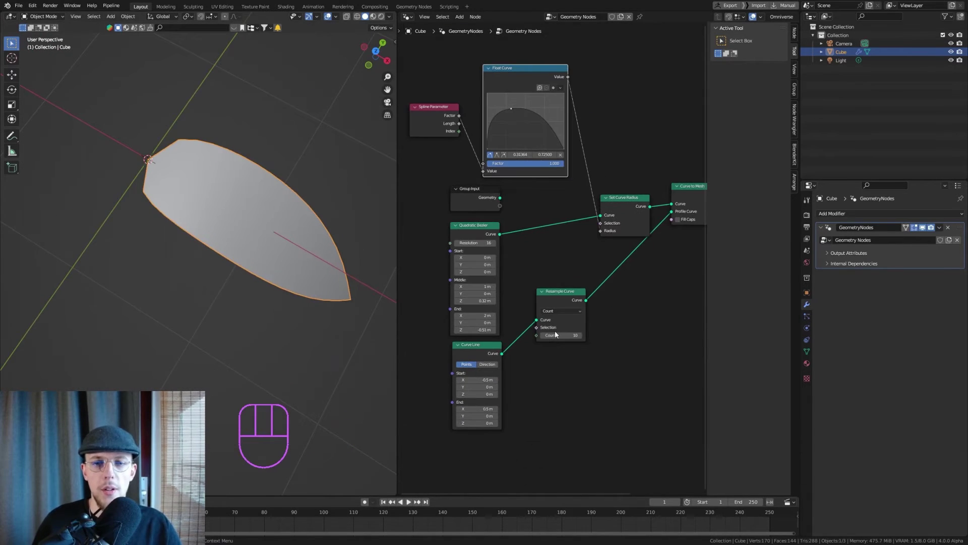
pyautogui.moveTo(240, 224); pyautogui.dragTo(141, 184, button='middle')
pyautogui.scroll(4, 135, 182)
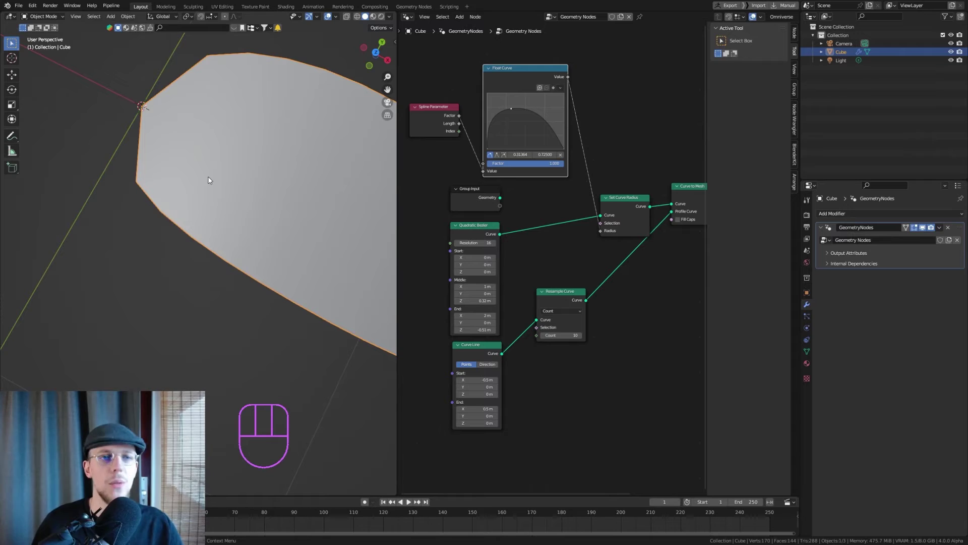
pyautogui.keyDown('shift'); pyautogui.moveTo(562, 335); pyautogui.dragTo(580, 335); pyautogui.keyUp('shift')
pyautogui.hotkey('ctrl', 'z')
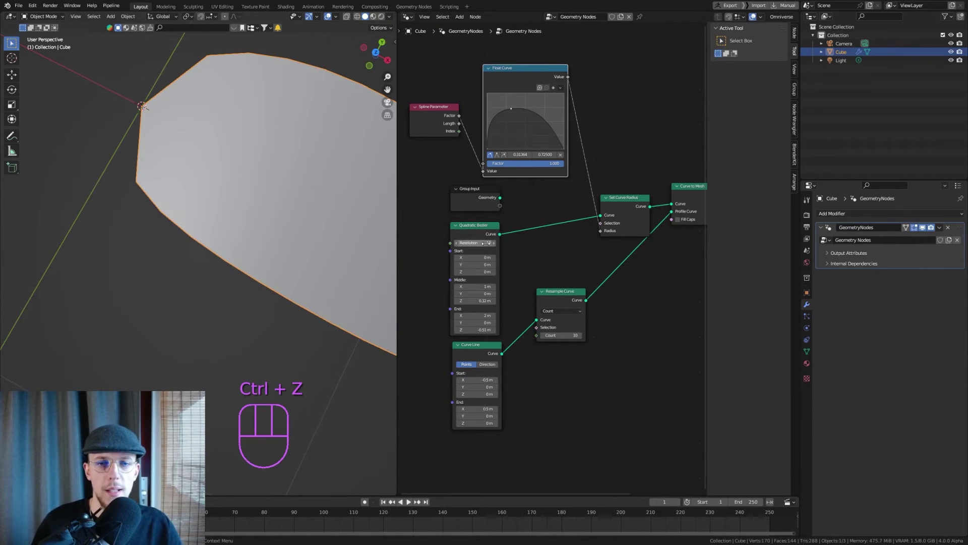
# Set the Quadratic Bezier's Resolution to 50
pyautogui.scroll(1, 486, 243)
pyautogui.moveTo(484, 242)
pyautogui.keyDown('shift'); pyautogui.mouseDown()
pyautogui.moveTo(520, 242)
pyautogui.moveTo(487, 242)
pyautogui.mouseUp(); pyautogui.keyUp('shift')
pyautogui.click(468, 239)
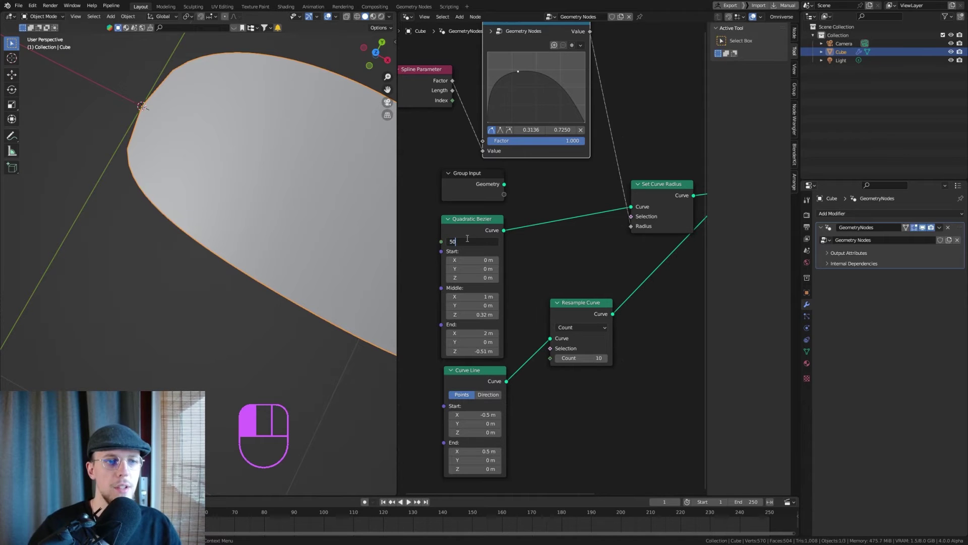
pyautogui.press('Return')
# Lower the Float Curve's existing middle point and add a second point at about (0.60, 0.625)
pyautogui.scroll(-5, 234, 212)
pyautogui.keyDown('shift'); pyautogui.moveTo(245, 199); pyautogui.dragTo(301, 189, button='middle'); pyautogui.keyUp('shift')
pyautogui.scroll(1, 510, 96)
pyautogui.moveTo(518, 70); pyautogui.dragTo(511, 103)
pyautogui.click(532, 79)
pyautogui.moveTo(554, 79); pyautogui.dragTo(550, 77)
pyautogui.moveTo(296, 189)
pyautogui.mouseDown(button='middle')
pyautogui.moveTo(291, 223)
pyautogui.moveTo(266, 193)
pyautogui.moveTo(283, 186)
pyautogui.mouseUp(button='middle')
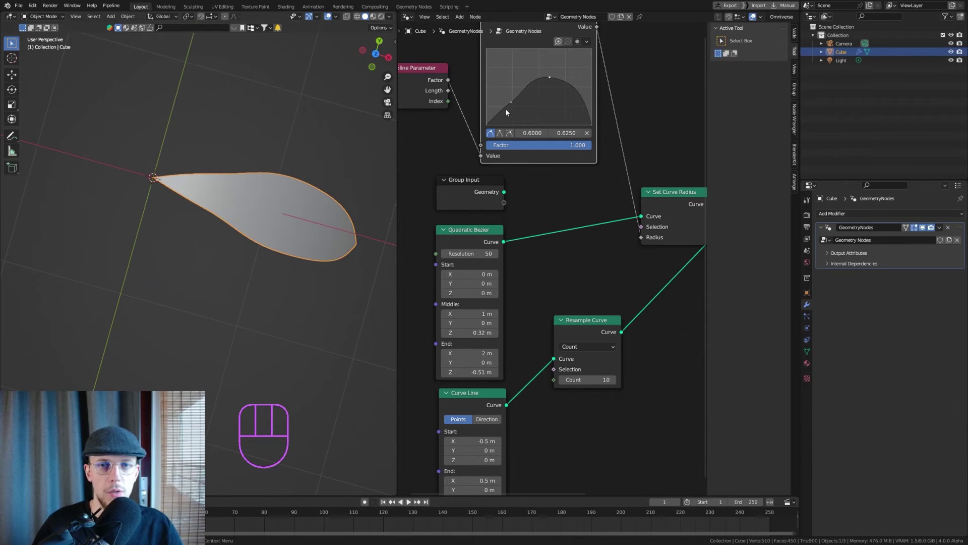
# Move the Float Curve's lower point to about (0.19, 0.225) and shift its peak point closer to the curve's end
pyautogui.scroll(2, 506, 106)
pyautogui.click(510, 102)
pyautogui.moveTo(510, 102); pyautogui.dragTo(504, 110)
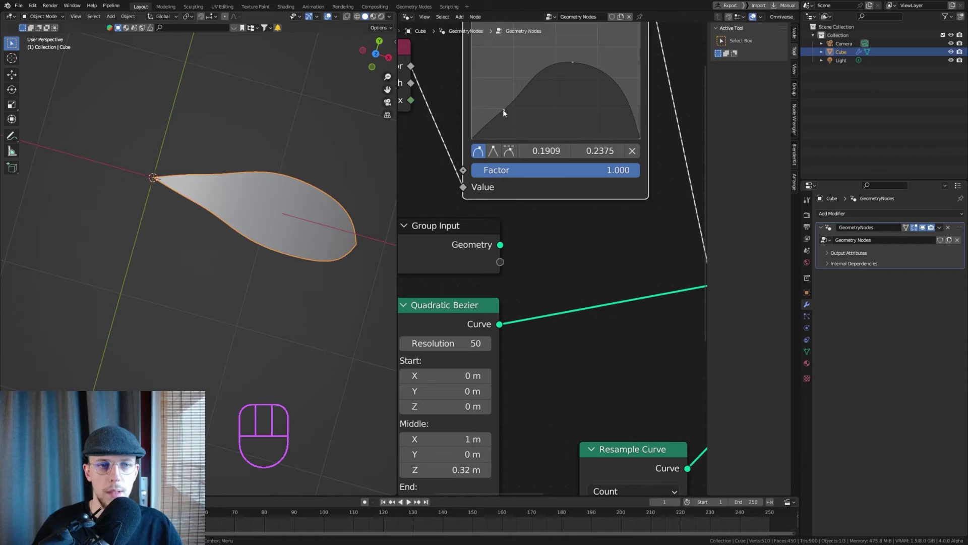
pyautogui.moveTo(573, 62); pyautogui.dragTo(592, 64)
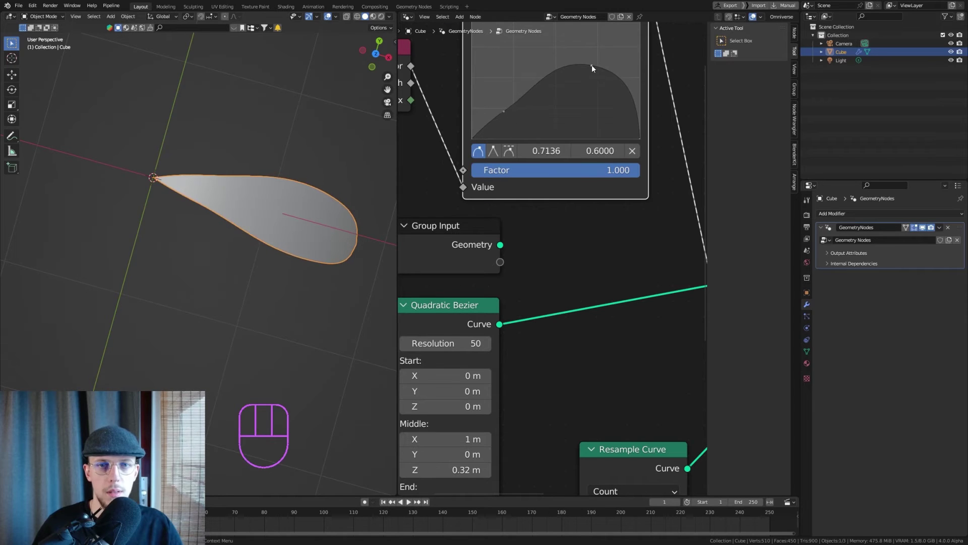
pyautogui.moveTo(504, 111); pyautogui.dragTo(504, 112)
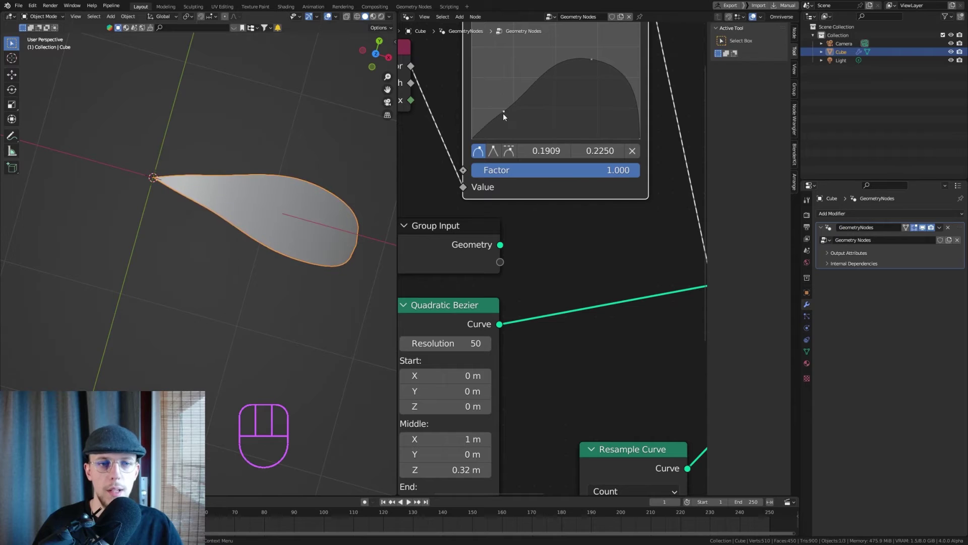
# Move the Float Curve's peak point to about (0.65, 0.64) and switch the viewport to the right orthographic view
pyautogui.moveTo(383, 158); pyautogui.dragTo(303, 172, button='middle')
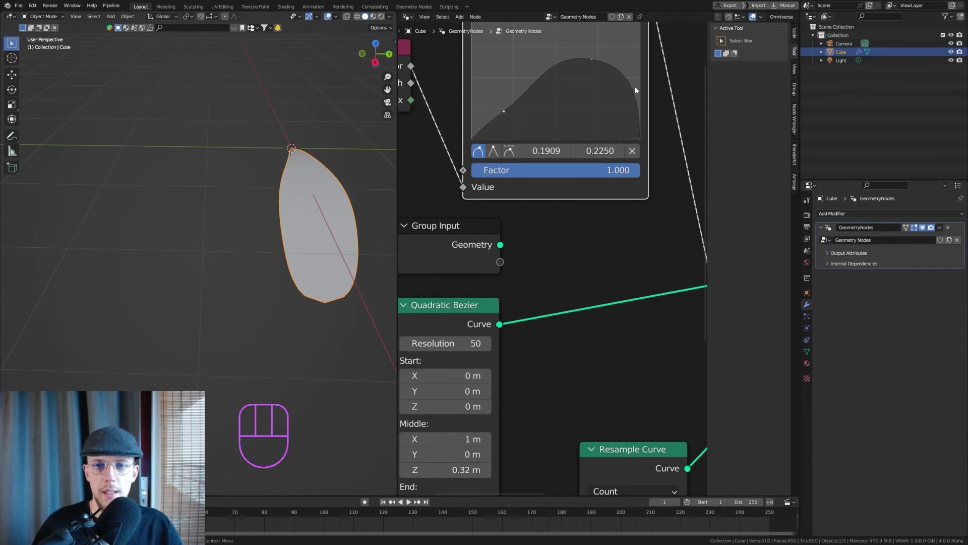
pyautogui.moveTo(592, 60); pyautogui.dragTo(582, 60)
pyautogui.moveTo(275, 215); pyautogui.dragTo(259, 176, button='middle')
pyautogui.scroll(3, 259, 171)
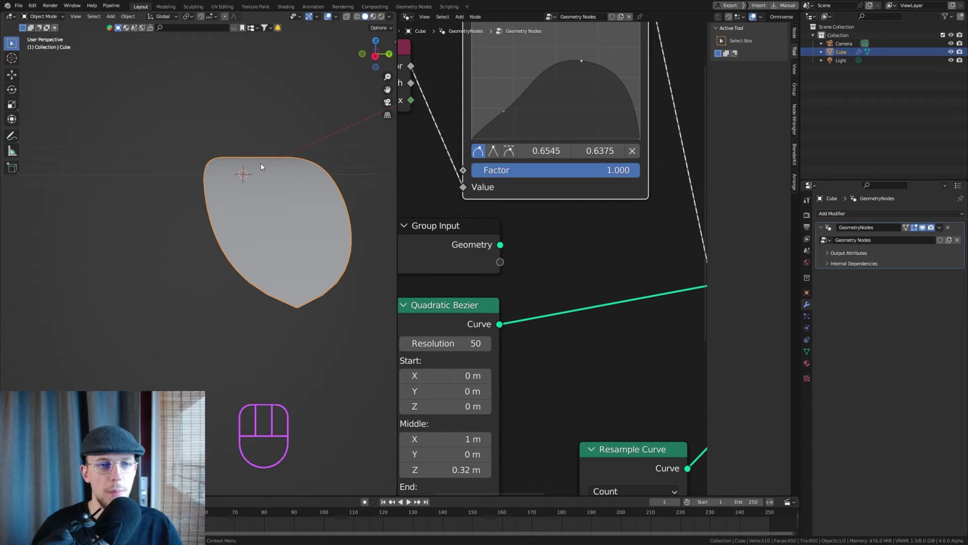
pyautogui.press('KP_1')
pyautogui.press('KP_3')
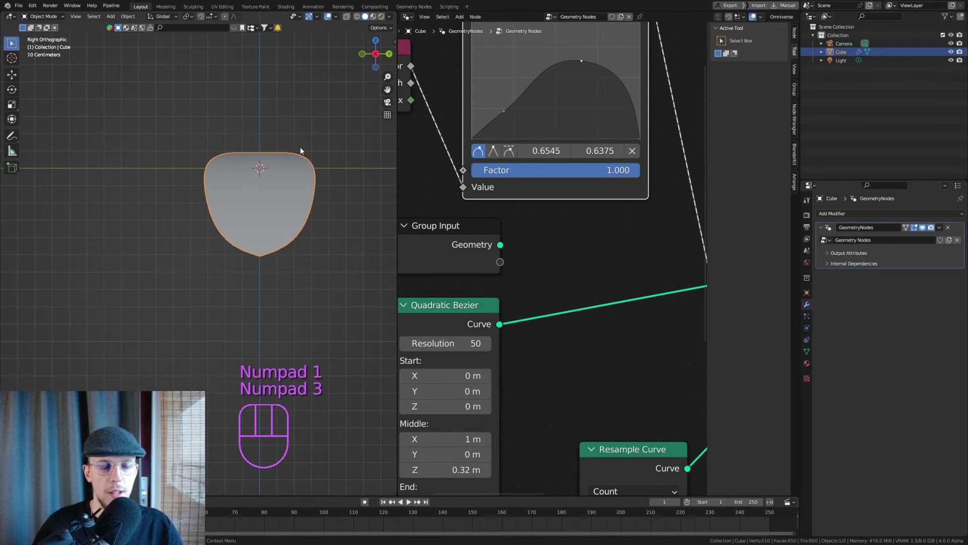
# Reposition the Resample Curve node directly beside the Curve Line node
pyautogui.scroll(-8, 507, 170)
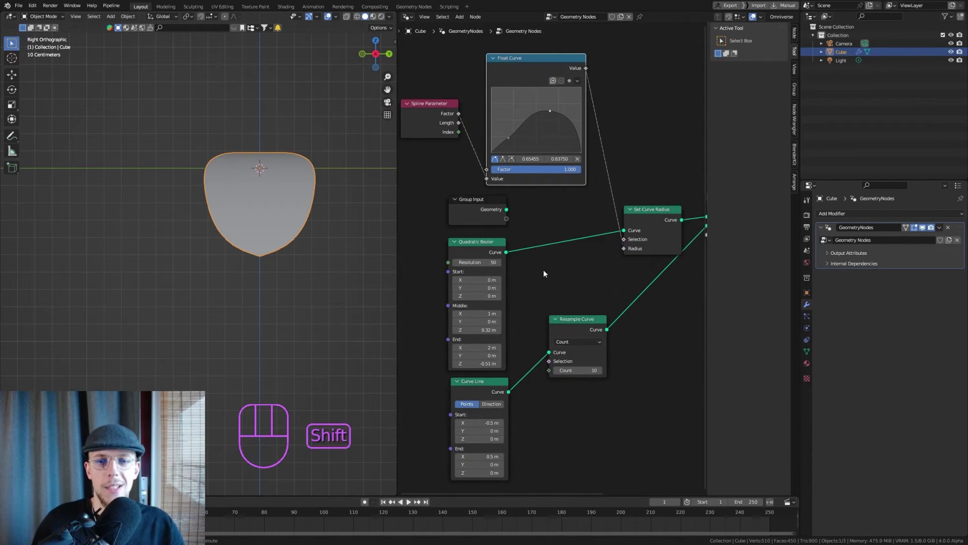
pyautogui.keyDown('shift'); pyautogui.moveTo(579, 313); pyautogui.dragTo(554, 255, button='middle'); pyautogui.keyUp('shift')
pyautogui.moveTo(556, 269); pyautogui.dragTo(556, 278)
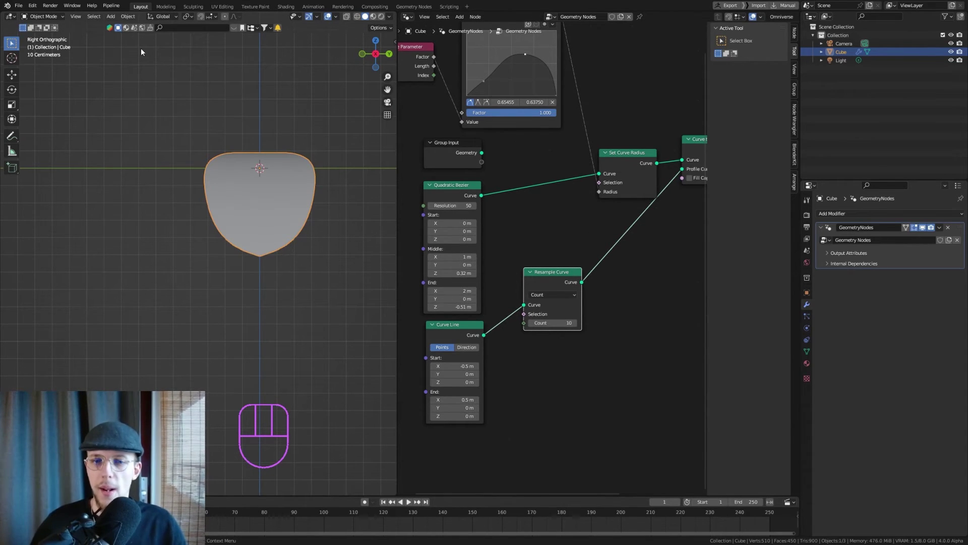
pyautogui.moveTo(559, 274); pyautogui.dragTo(530, 321)
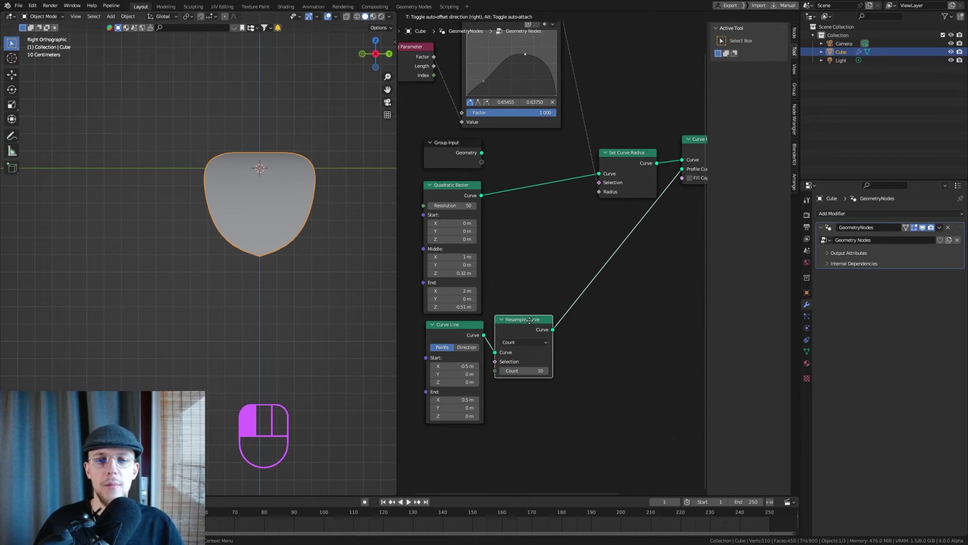
# Insert a Set Position node on the link between Resample Curve and Curve to Mesh
pyautogui.moveTo(606, 282); pyautogui.dragTo(584, 273, button='middle')
pyautogui.hotkey('shift', 'a')
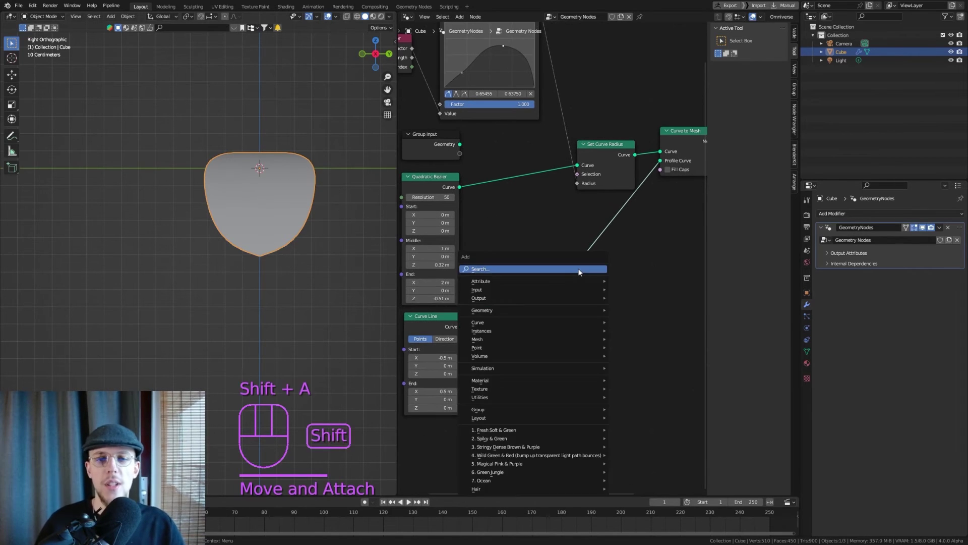
pyautogui.write('set pos')
pyautogui.press('Return')
pyautogui.click(541, 270)
pyautogui.scroll(-2, 566, 305)
pyautogui.keyDown('shift'); pyautogui.moveTo(567, 305); pyautogui.dragTo(579, 263, button='middle'); pyautogui.keyUp('shift')
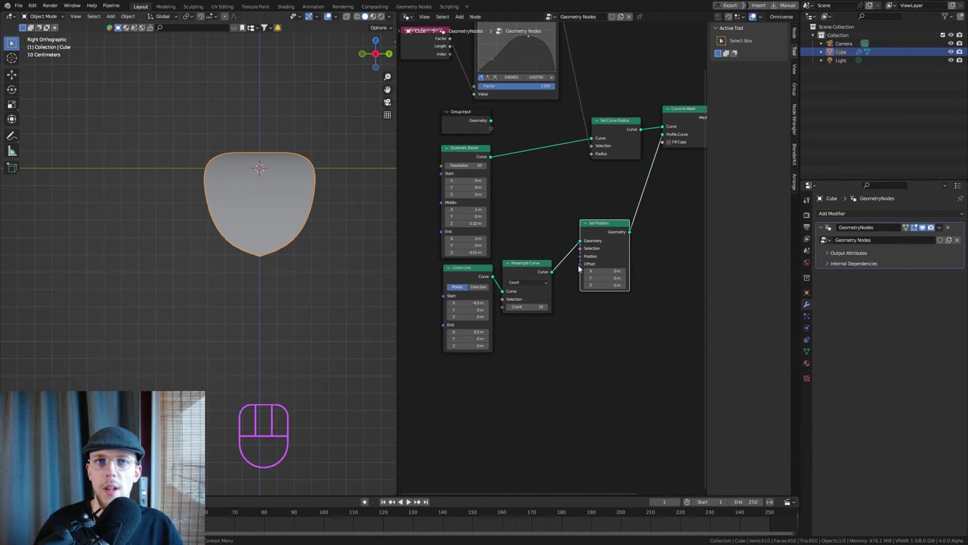
# Try different Z offsets on the Set Position node and reset the Z offset to 0 m
pyautogui.moveTo(606, 285); pyautogui.dragTo(555, 285)
pyautogui.moveTo(363, 212); pyautogui.dragTo(334, 240, button='middle')
pyautogui.moveTo(605, 285)
pyautogui.mouseDown()
pyautogui.moveTo(549, 285)
pyautogui.moveTo(671, 285)
pyautogui.moveTo(609, 285)
pyautogui.mouseUp()
pyautogui.hotkey('ctrl', 'z')
pyautogui.click(615, 284)
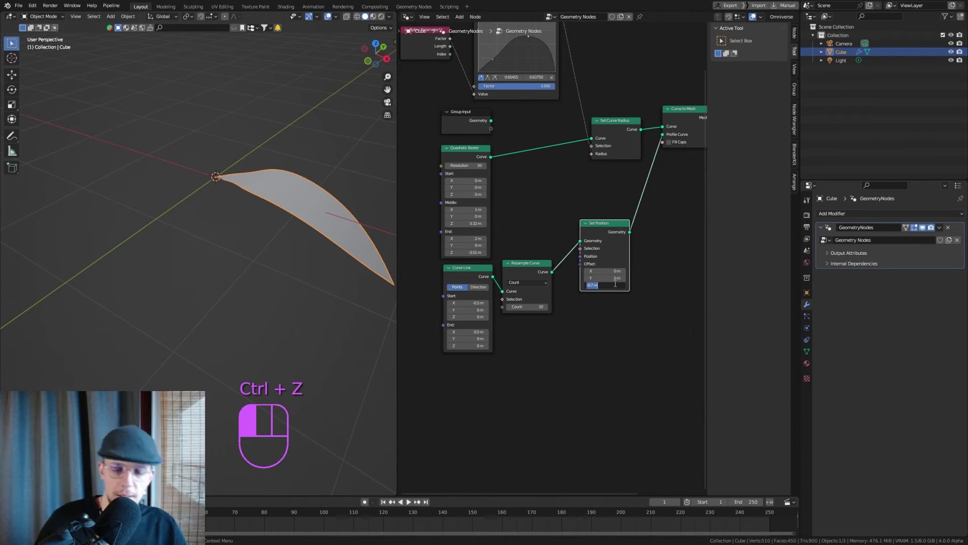
pyautogui.write('0')
pyautogui.press('Return')
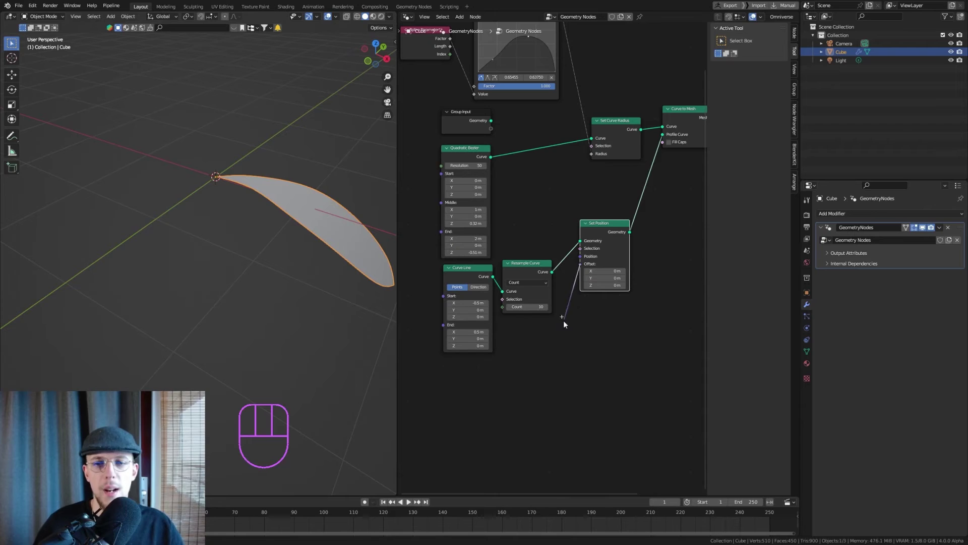
# Add a Combine XYZ node feeding the Set Position node's Offset and place it below Resample Curve
pyautogui.moveTo(567, 307); pyautogui.dragTo(543, 342)
pyautogui.write('xyz')
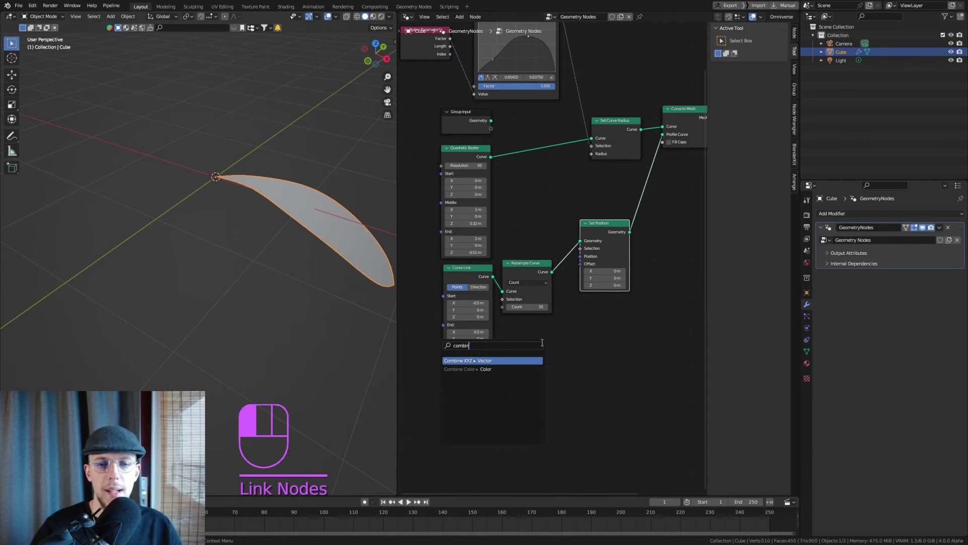
pyautogui.press('Return')
pyautogui.click(554, 334)
pyautogui.scroll(3, 539, 355)
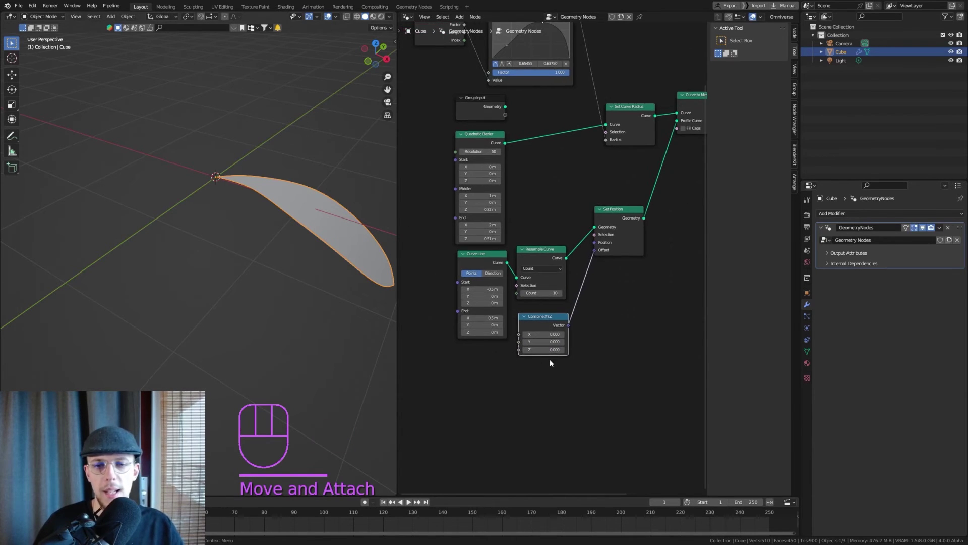
pyautogui.scroll(2, 539, 355)
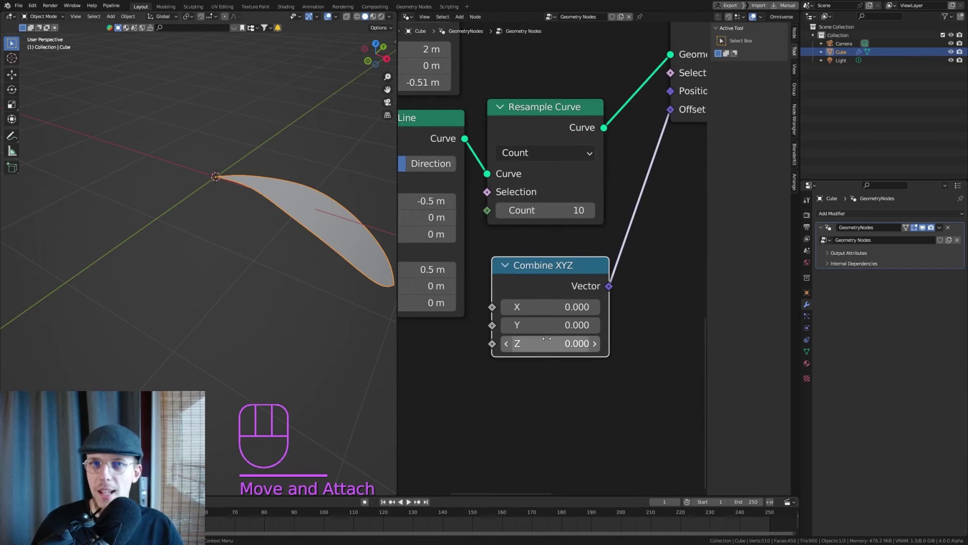
pyautogui.scroll(-2, 562, 305)
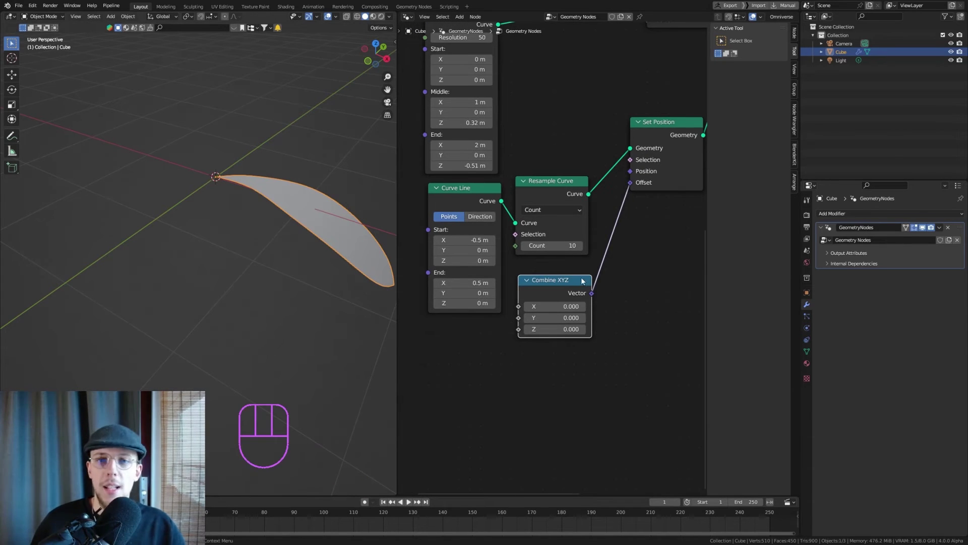
# Preview the Set Position output with a Viewer node and briefly test the Z value of Combine XYZ
pyautogui.keyDown('shift'); pyautogui.scroll(2, 578, 283); pyautogui.keyUp('shift')
pyautogui.keyDown('ctrl'); pyautogui.keyDown('shift'); pyautogui.click(652, 137); pyautogui.keyUp('shift'); pyautogui.keyUp('ctrl')
pyautogui.moveTo(264, 181); pyautogui.dragTo(285, 186, button='middle')
pyautogui.moveTo(543, 298); pyautogui.dragTo(547, 299)
pyautogui.keyDown('shift'); pyautogui.moveTo(525, 324); pyautogui.dragTo(554, 295, button='middle'); pyautogui.keyUp('shift')
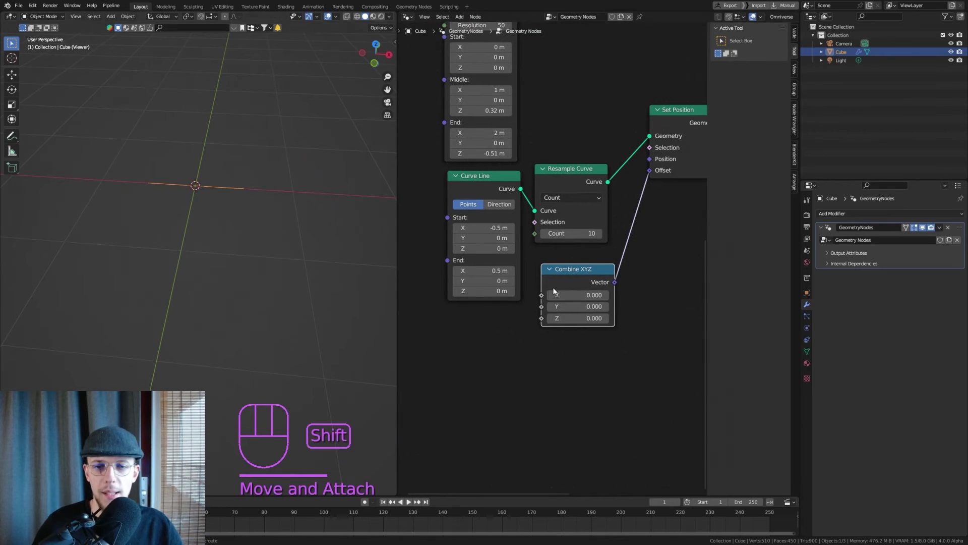
pyautogui.keyDown('shift'); pyautogui.moveTo(575, 318); pyautogui.dragTo(553, 318); pyautogui.keyUp('shift')
pyautogui.hotkey('ctrl', 'z')
pyautogui.scroll(-2, 543, 323)
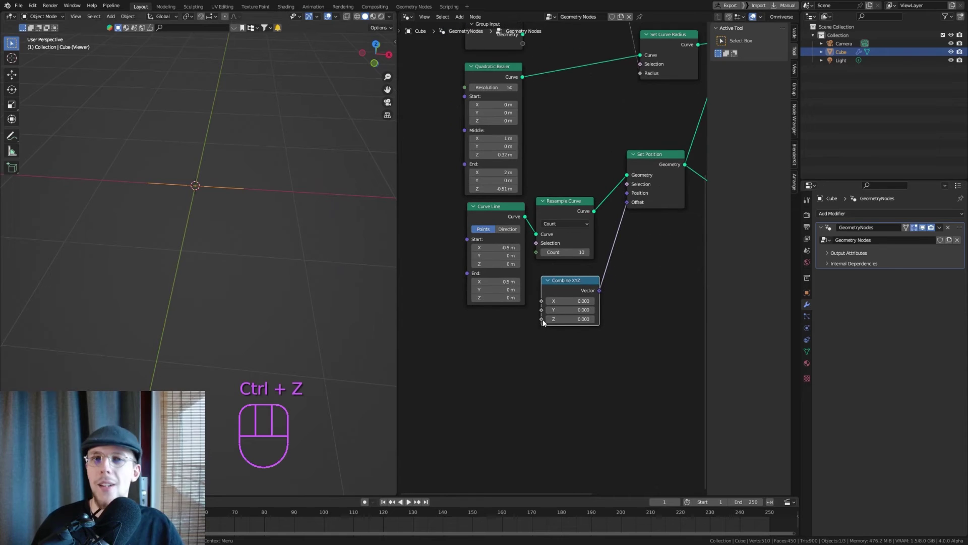
# Add a Spline Parameter node with its Factor output feeding the Z input of Combine XYZ
pyautogui.moveTo(503, 331); pyautogui.dragTo(522, 321, button='middle')
pyautogui.moveTo(560, 308); pyautogui.dragTo(420, 339)
pyautogui.write('spline para')
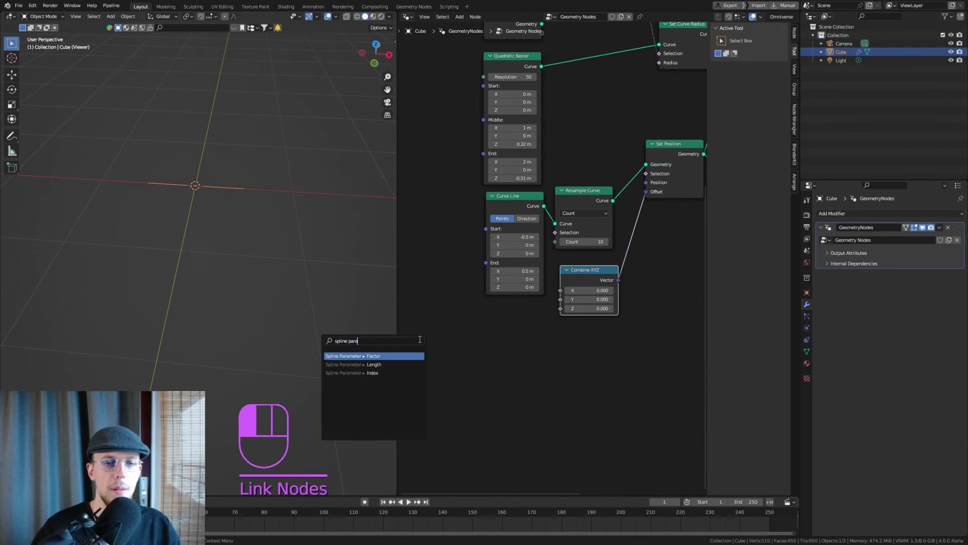
pyautogui.press('Return')
pyautogui.moveTo(487, 324); pyautogui.dragTo(470, 325)
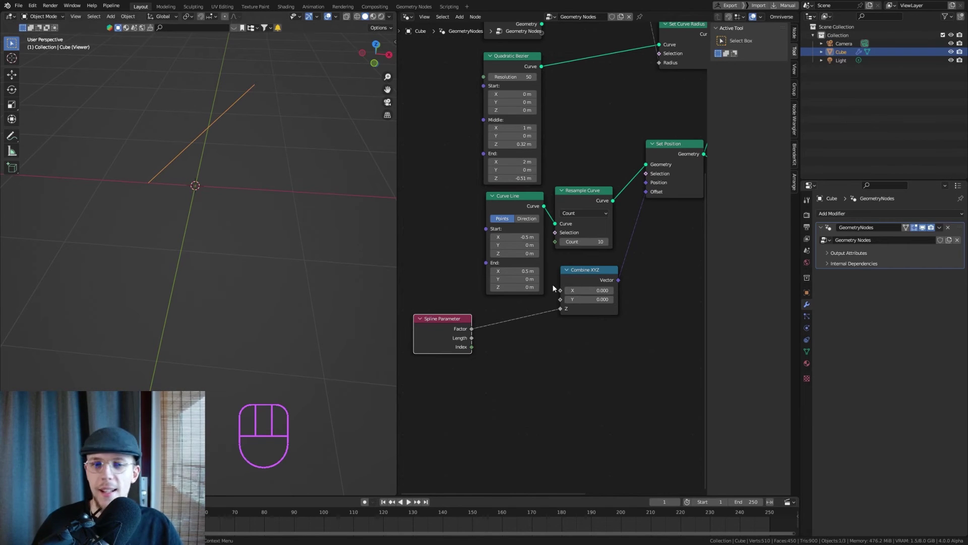
# Insert a Float Curve node on the link between Spline Parameter and Combine XYZ
pyautogui.hotkey('shift', 'a')
pyautogui.write('flo')
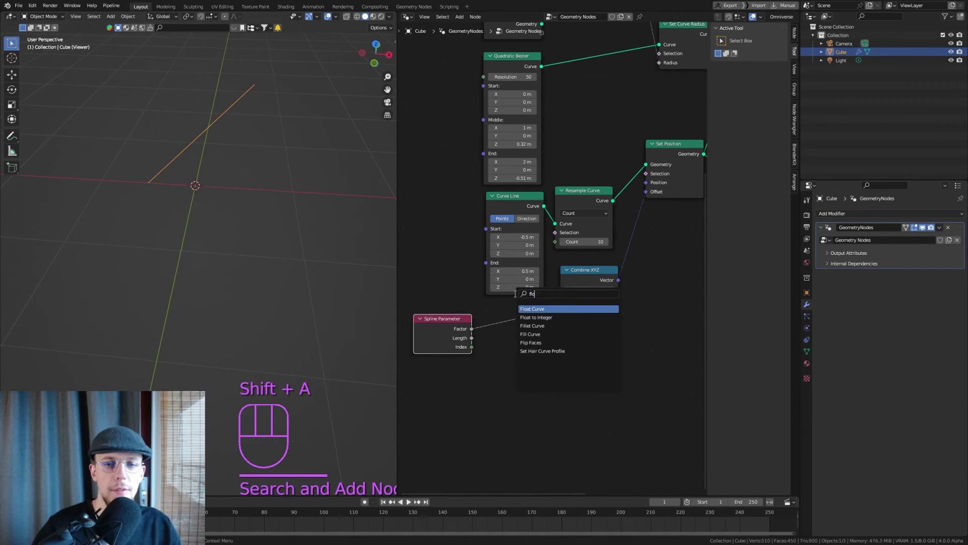
pyautogui.write('at cu')
pyautogui.press('Return')
pyautogui.click(561, 394)
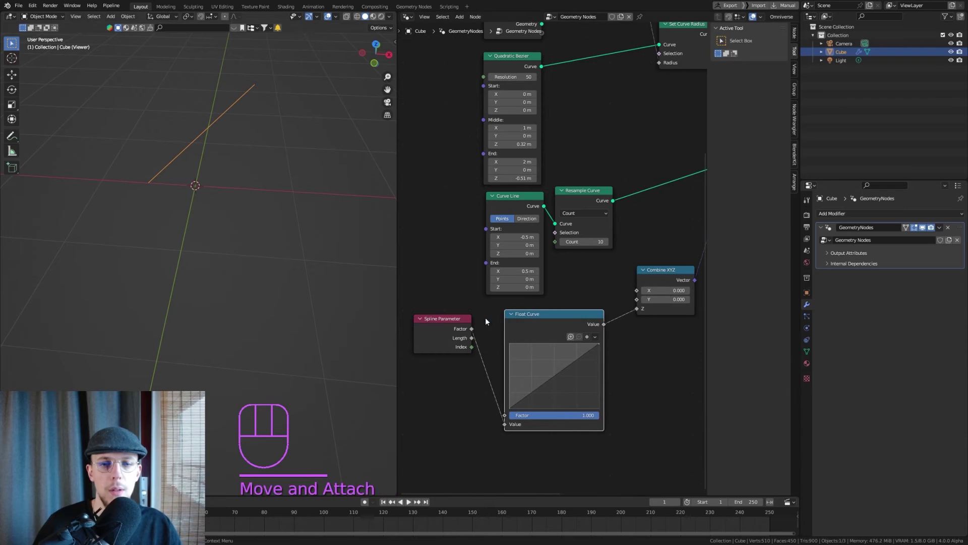
# Flatten the new Float Curve by lowering its end point to (1.0, 0.0)
pyautogui.moveTo(600, 347); pyautogui.dragTo(599, 408)
pyautogui.keyDown('shift'); pyautogui.moveTo(197, 209); pyautogui.dragTo(191, 195, button='middle'); pyautogui.keyUp('shift')
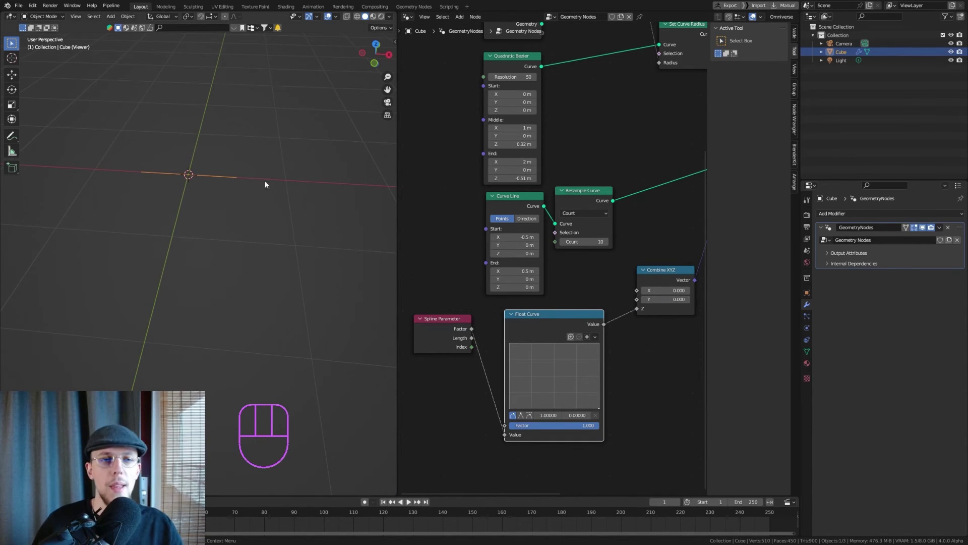
pyautogui.scroll(5, 193, 176)
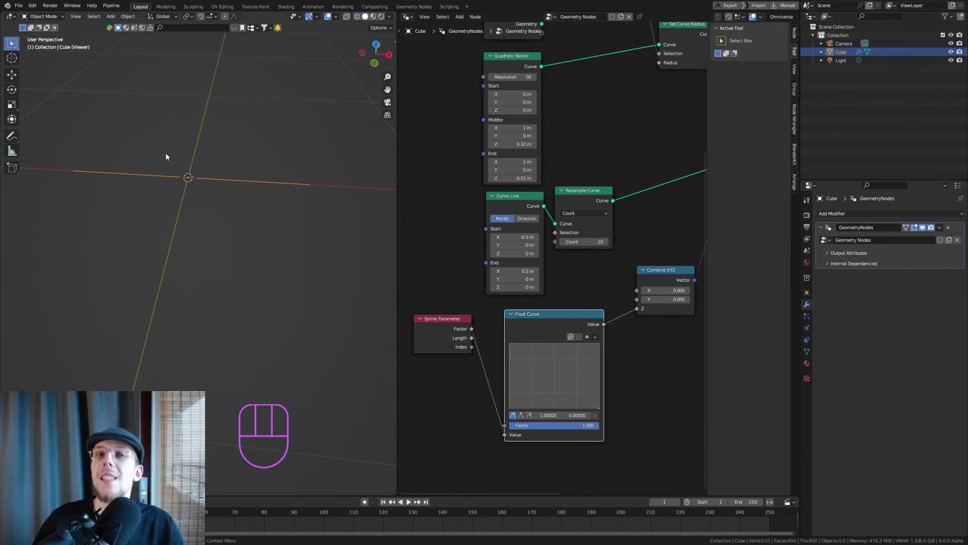
# Shape the Float Curve into a shallow U, raising its end point to about (1.0, 0.119)
pyautogui.moveTo(511, 411); pyautogui.dragTo(513, 409)
pyautogui.hotkey('ctrl', 'z')
pyautogui.click(512, 410)
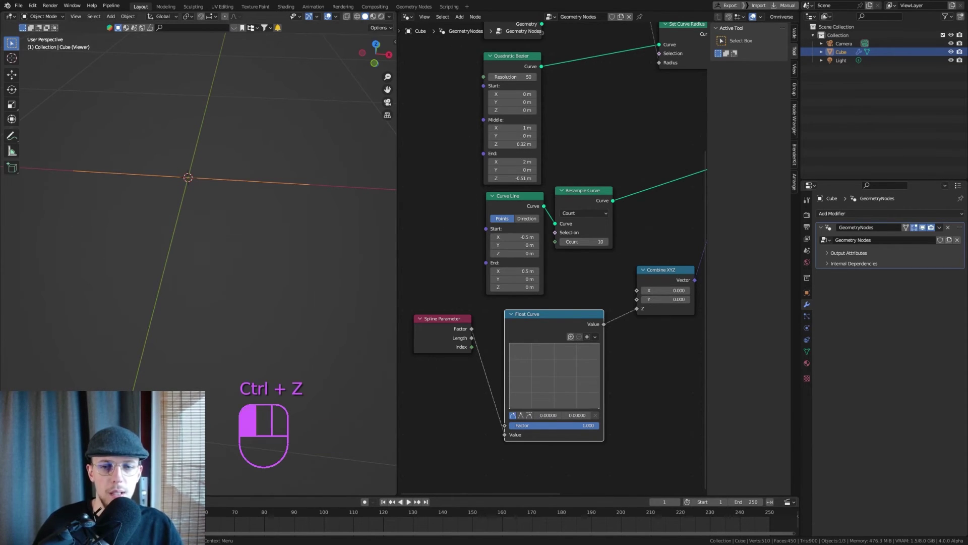
pyautogui.click(599, 404)
pyautogui.moveTo(599, 402)
pyautogui.mouseDown()
pyautogui.moveTo(559, 399)
pyautogui.moveTo(555, 412)
pyautogui.moveTo(508, 396)
pyautogui.moveTo(599, 401)
pyautogui.mouseUp()
# Preview the Curve to Mesh output with the Viewer node and inspect the petal in the right orthographic view
pyautogui.scroll(-3, 213, 268)
pyautogui.scroll(-6, 648, 361)
pyautogui.moveTo(665, 303); pyautogui.dragTo(532, 329, button='middle')
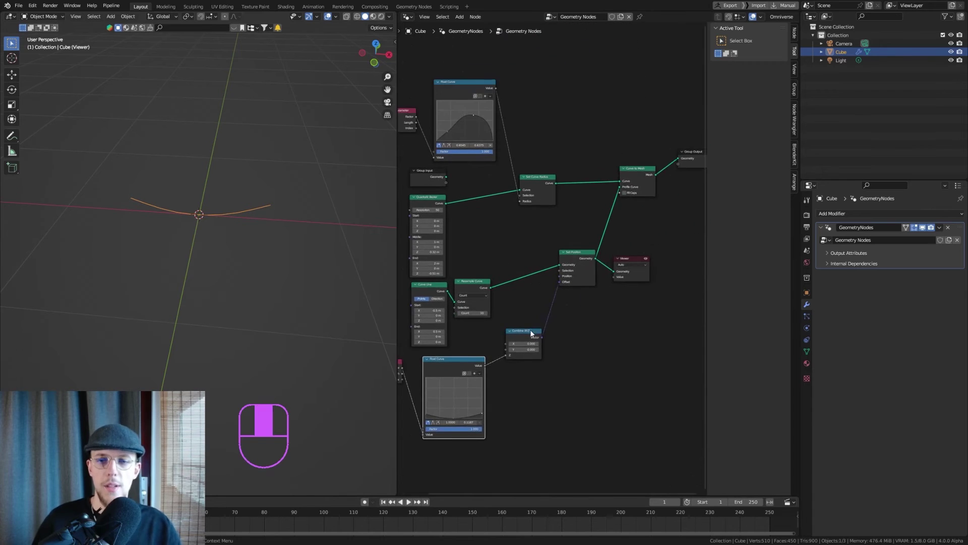
pyautogui.scroll(1, 625, 230)
pyautogui.moveTo(624, 230); pyautogui.dragTo(542, 255, button='middle')
pyautogui.scroll(2, 546, 195)
pyautogui.keyDown('ctrl'); pyautogui.keyDown('shift'); pyautogui.click(560, 191); pyautogui.keyUp('shift'); pyautogui.keyUp('ctrl')
pyautogui.moveTo(322, 227); pyautogui.dragTo(313, 250, button='middle')
pyautogui.press('KP_1')
pyautogui.press('KP_3')
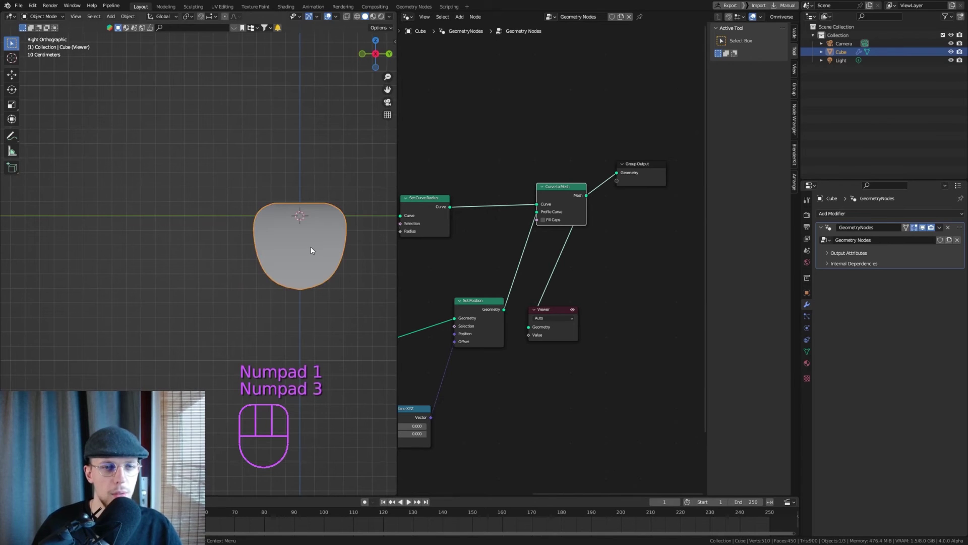
pyautogui.moveTo(368, 237); pyautogui.dragTo(304, 267, button='middle')
# Try raising both ends of the profile's Float Curve to about 0.24 for a deeper bend
pyautogui.scroll(-3, 494, 356)
pyautogui.moveTo(482, 355); pyautogui.dragTo(669, 268, button='middle')
pyautogui.scroll(3, 534, 403)
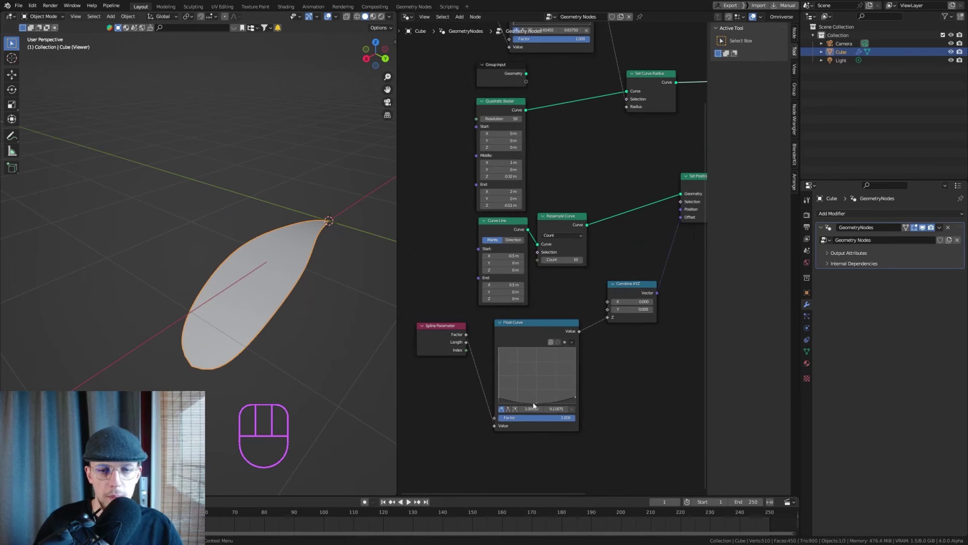
pyautogui.moveTo(498, 397); pyautogui.dragTo(498, 390)
pyautogui.moveTo(323, 238); pyautogui.dragTo(313, 275, button='middle')
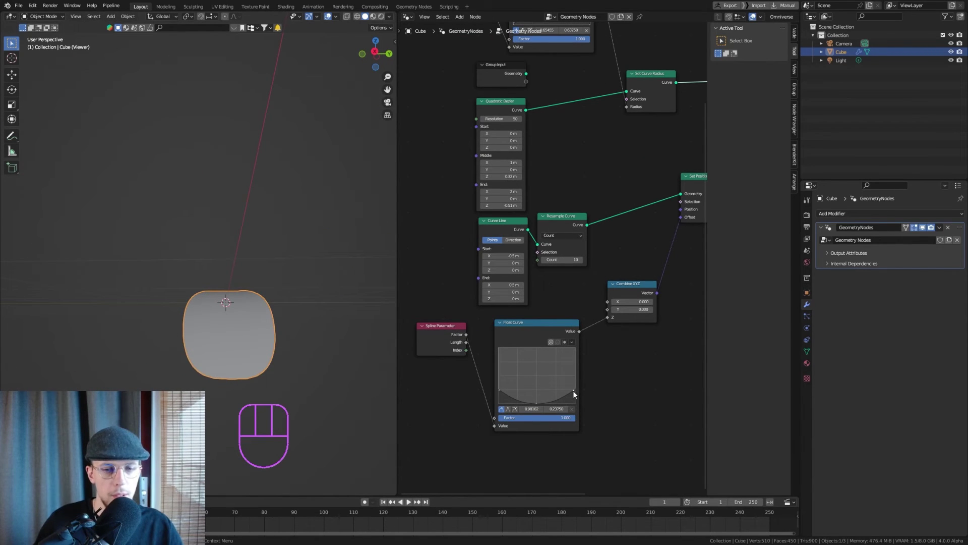
pyautogui.hotkey('ctrl', 'z')
pyautogui.hotkey('ctrl', 'z')
# Relink the Float Curve's value from the Z input to the Y input of Combine XYZ
pyautogui.click(607, 315)
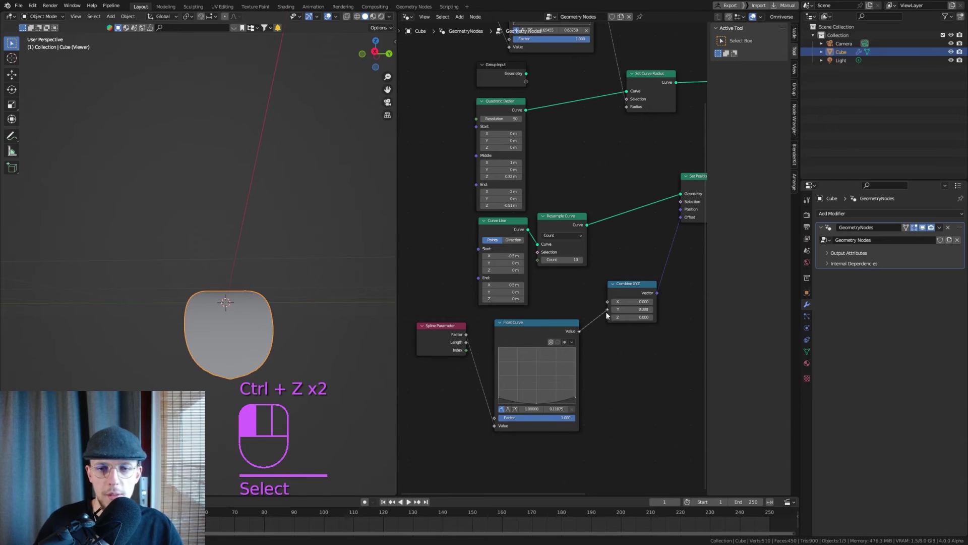
pyautogui.moveTo(607, 315); pyautogui.dragTo(608, 310)
pyautogui.moveTo(257, 328)
pyautogui.mouseDown(button='middle')
pyautogui.moveTo(192, 307)
pyautogui.moveTo(265, 310)
pyautogui.mouseUp(button='middle')
pyautogui.hotkey('ctrl', 'x')
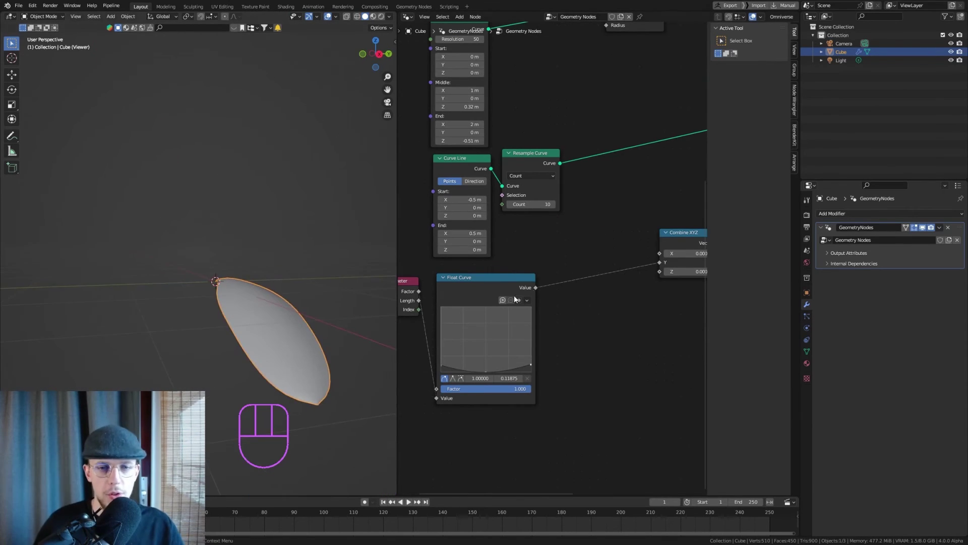
# Insert a Math node between Float Curve and Combine XYZ, with the curve feeding its second Value input
pyautogui.scroll(2, 570, 268)
pyautogui.hotkey('shift', 'a')
pyautogui.click(581, 259)
pyautogui.write('add')
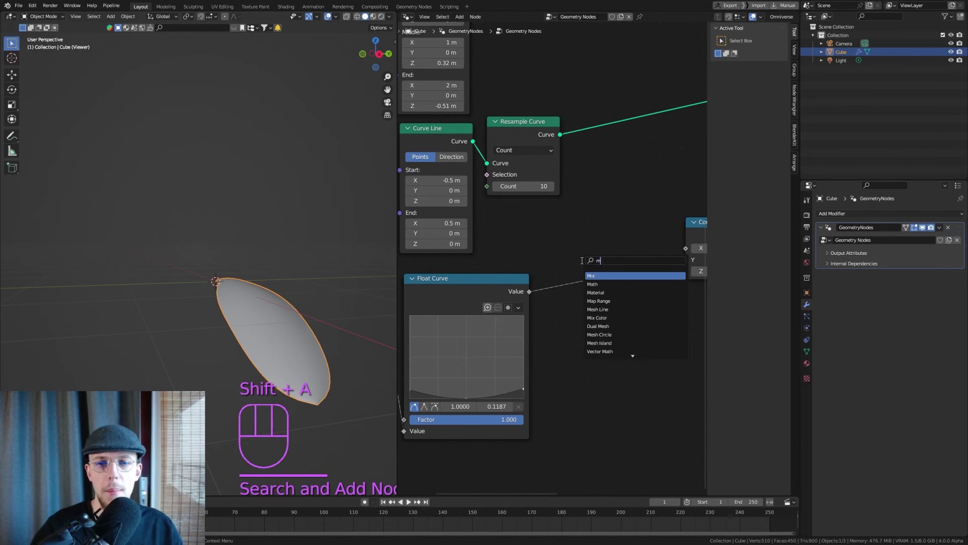
pyautogui.press('Return')
pyautogui.click(579, 315)
pyautogui.moveTo(571, 310); pyautogui.dragTo(572, 321)
# Set the Math node's operation to Subtract and its first value to 0
pyautogui.click(597, 284)
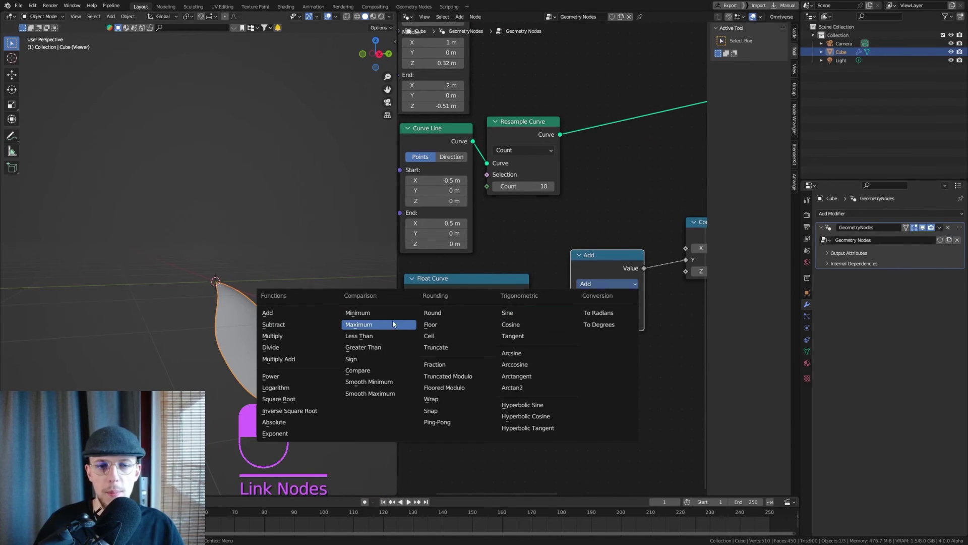
pyautogui.click(303, 325)
pyautogui.click(607, 310)
pyautogui.write('0')
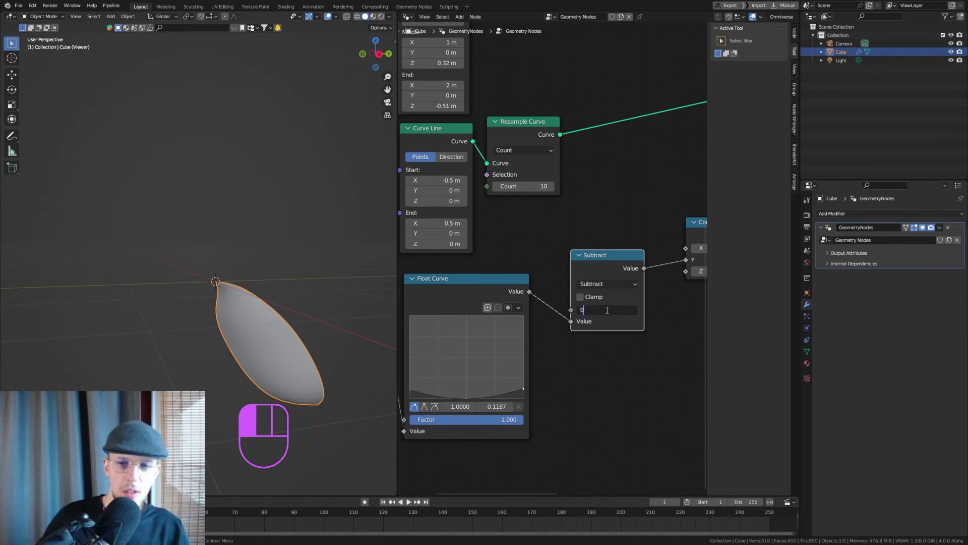
pyautogui.press('Return')
# Save the project file
pyautogui.moveTo(328, 323)
pyautogui.mouseDown(button='middle')
pyautogui.moveTo(304, 298)
pyautogui.moveTo(313, 325)
pyautogui.mouseUp(button='middle')
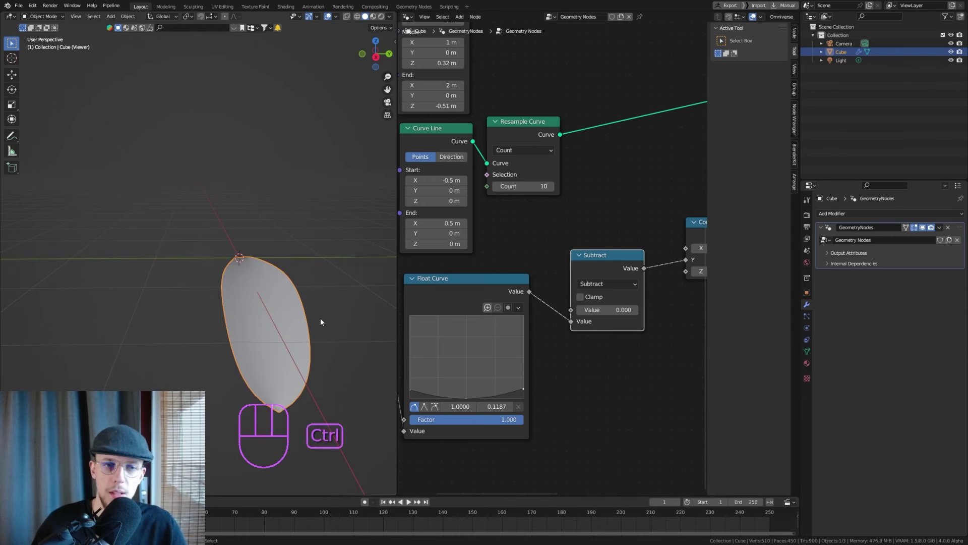
pyautogui.hotkey('ctrl', 's')
pyautogui.hotkey('ctrl', 's')
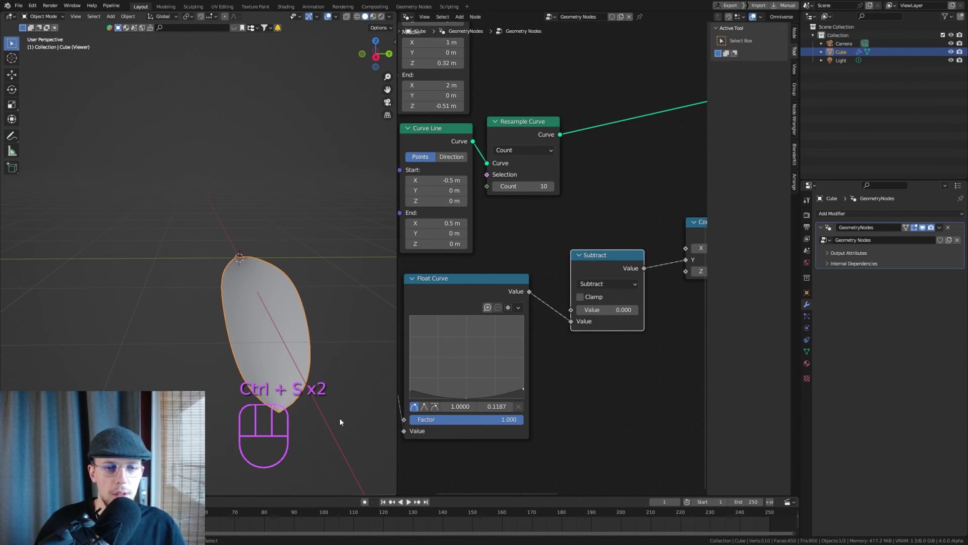
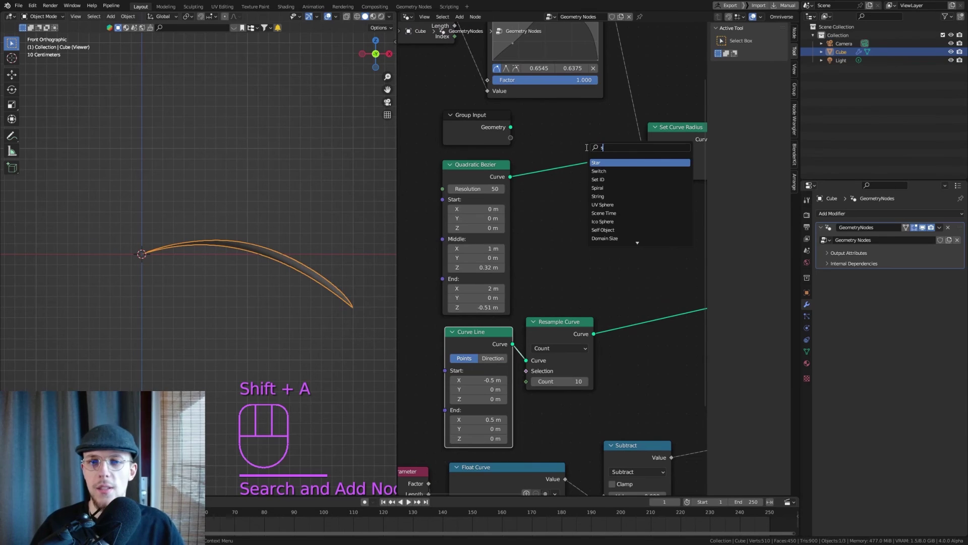
# Insert a Set Position node on the link between Quadratic Bezier and Set Curve Radius
pyautogui.press('Return')
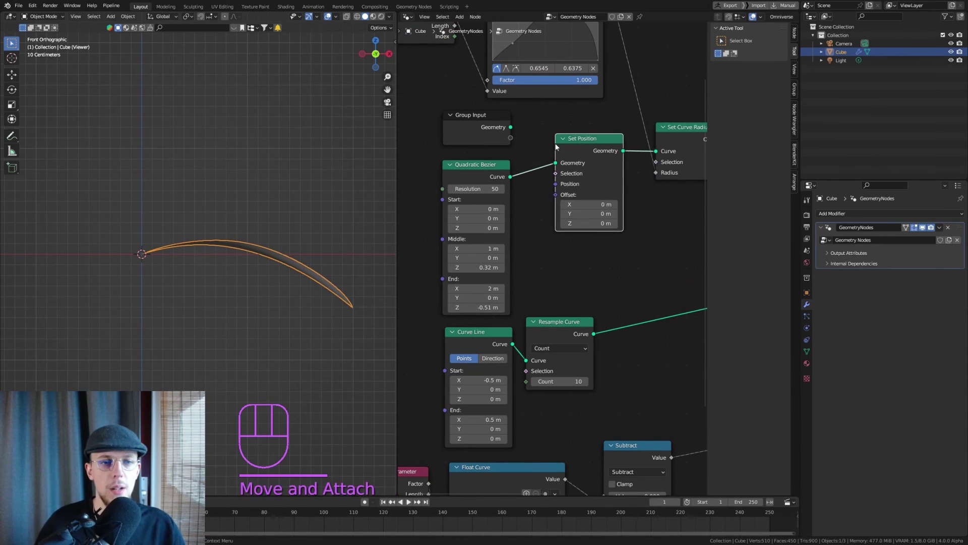
pyautogui.click(559, 144)
pyautogui.scroll(-2, 561, 201)
pyautogui.keyDown('shift'); pyautogui.moveTo(558, 191); pyautogui.dragTo(592, 226, button='middle'); pyautogui.keyUp('shift')
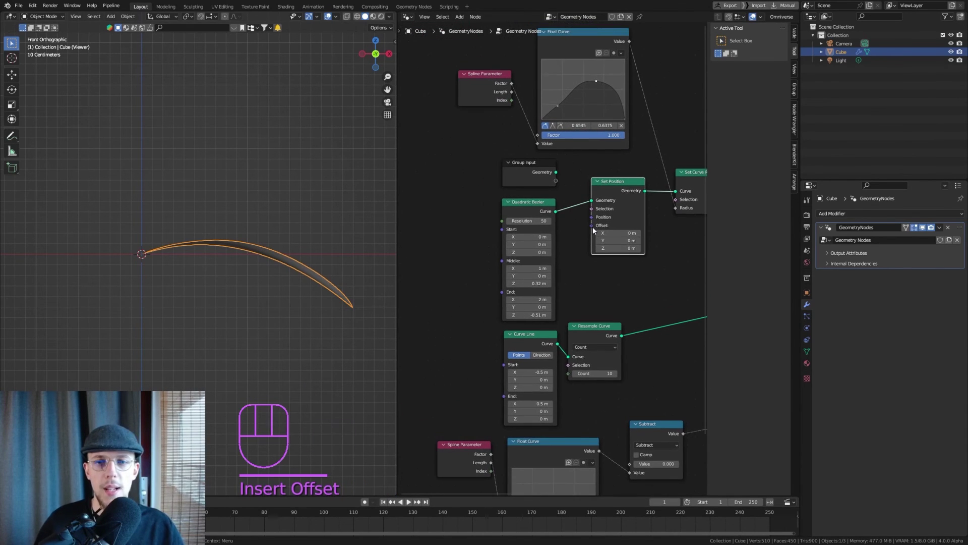
# Add a Combine XYZ node feeding the Offset input of the Set Position node beside Quadratic Bezier
pyautogui.moveTo(592, 226); pyautogui.dragTo(476, 189)
pyautogui.write('comb')
pyautogui.press('Return')
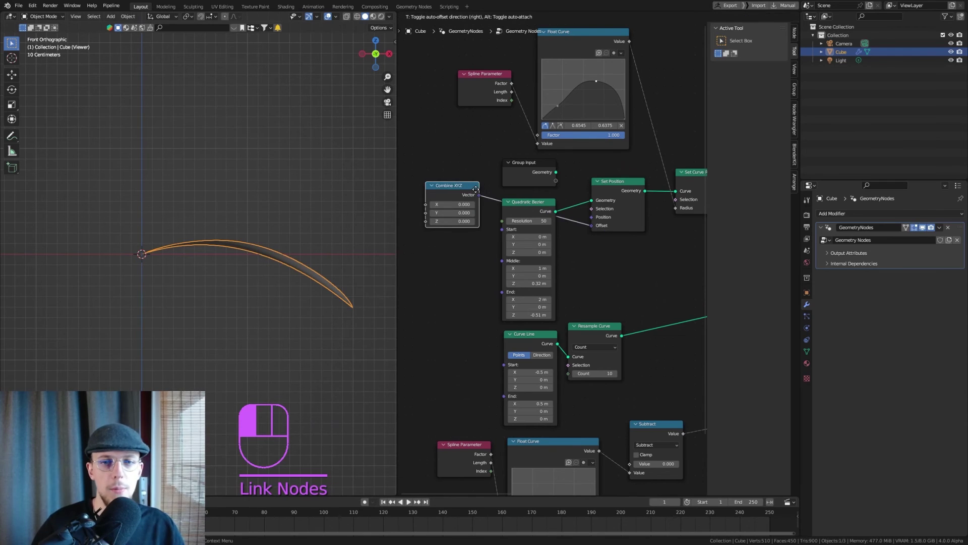
pyautogui.click(483, 176)
# Move the profile's Float Curve group and the Curve Line and Resample Curve nodes lower to free up space
pyautogui.scroll(-3, 542, 221)
pyautogui.scroll(-3, 544, 242)
pyautogui.moveTo(473, 359); pyautogui.dragTo(705, 413)
pyautogui.press('g')
pyautogui.click(597, 389)
pyautogui.moveTo(493, 309); pyautogui.dragTo(600, 345)
pyautogui.press('g')
pyautogui.click(599, 386)
# Move the Quadratic Bezier node lower and place the new Combine XYZ node above it
pyautogui.click(534, 223)
pyautogui.press('g')
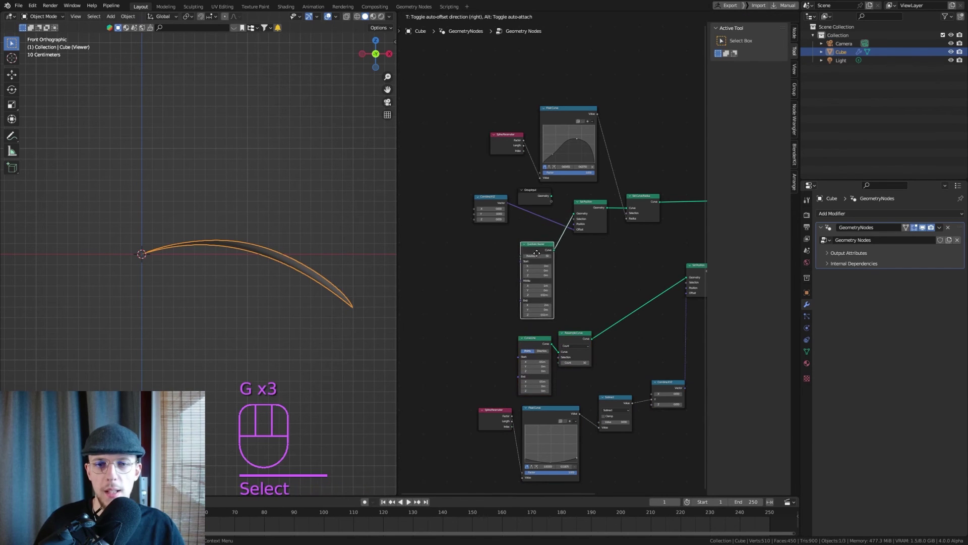
pyautogui.click(542, 251)
pyautogui.scroll(2, 540, 247)
pyautogui.click(495, 199)
pyautogui.press('g')
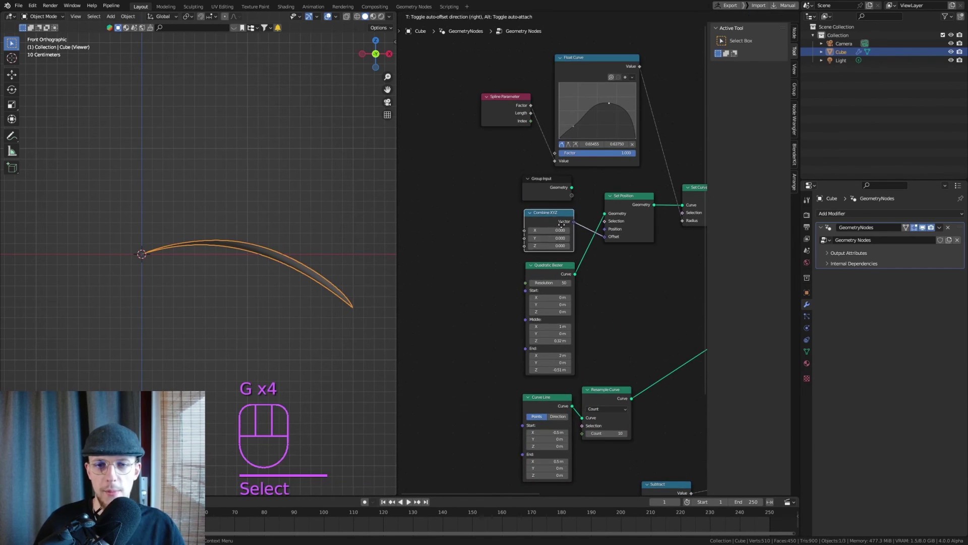
pyautogui.click(552, 223)
# Rearrange the nodes so Quadratic Bezier sits beside Set Position and Combine XYZ lies directly below Quadratic Bezier
pyautogui.click(552, 268)
pyautogui.press('g')
pyautogui.click(516, 223)
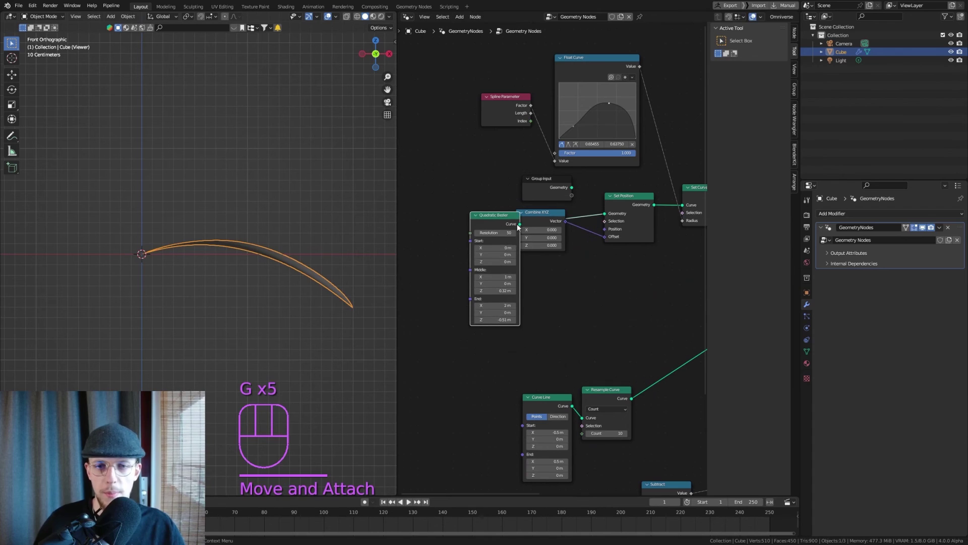
pyautogui.click(539, 216)
pyautogui.press('g')
pyautogui.click(547, 305)
pyautogui.press('g')
pyautogui.click(553, 347)
pyautogui.click(506, 221)
pyautogui.press('g')
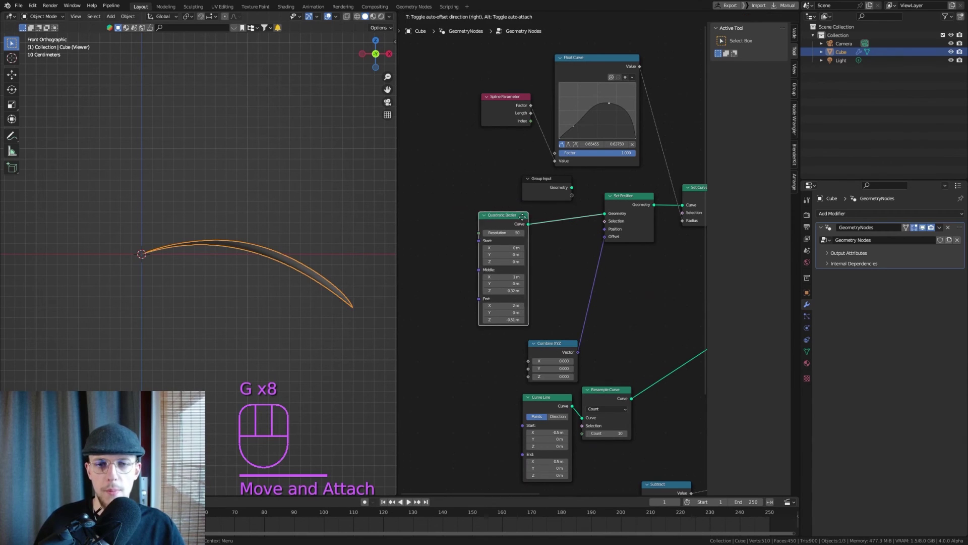
pyautogui.click(558, 221)
pyautogui.moveTo(558, 343); pyautogui.dragTo(563, 266, button='middle')
pyautogui.click(563, 267)
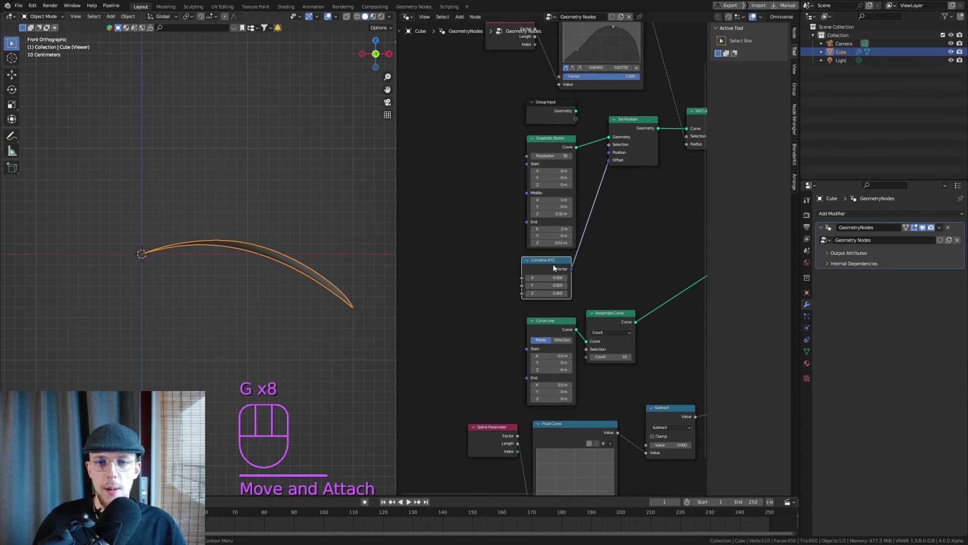
# Try a Z value of -0.020 in the Combine XYZ node, then undo the change
pyautogui.scroll(2, 555, 265)
pyautogui.moveTo(550, 295)
pyautogui.keyDown('shift'); pyautogui.mouseDown()
pyautogui.moveTo(537, 295)
pyautogui.moveTo(548, 295)
pyautogui.mouseUp(); pyautogui.keyUp('shift')
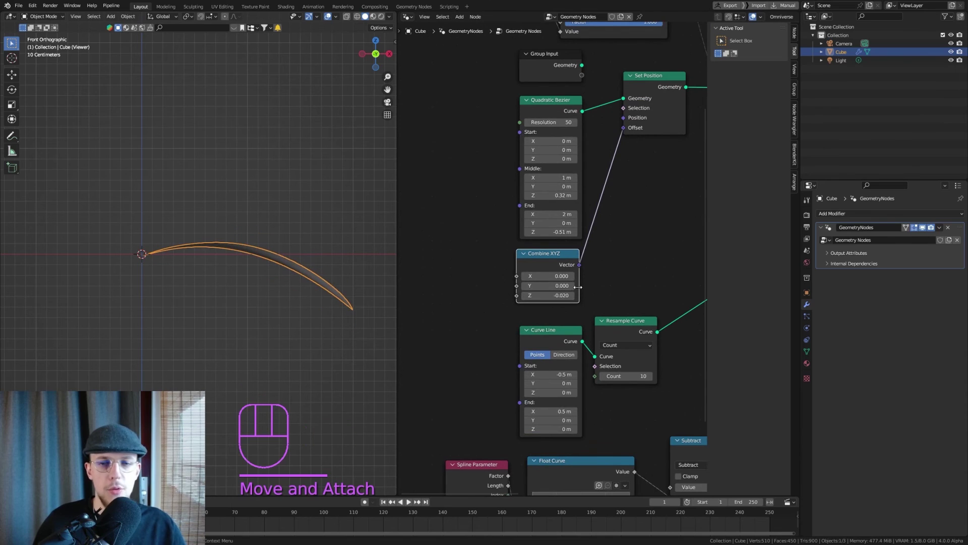
pyautogui.hotkey('ctrl', 'z')
pyautogui.scroll(-2, 573, 280)
pyautogui.moveTo(554, 223); pyautogui.dragTo(566, 236, button='middle')
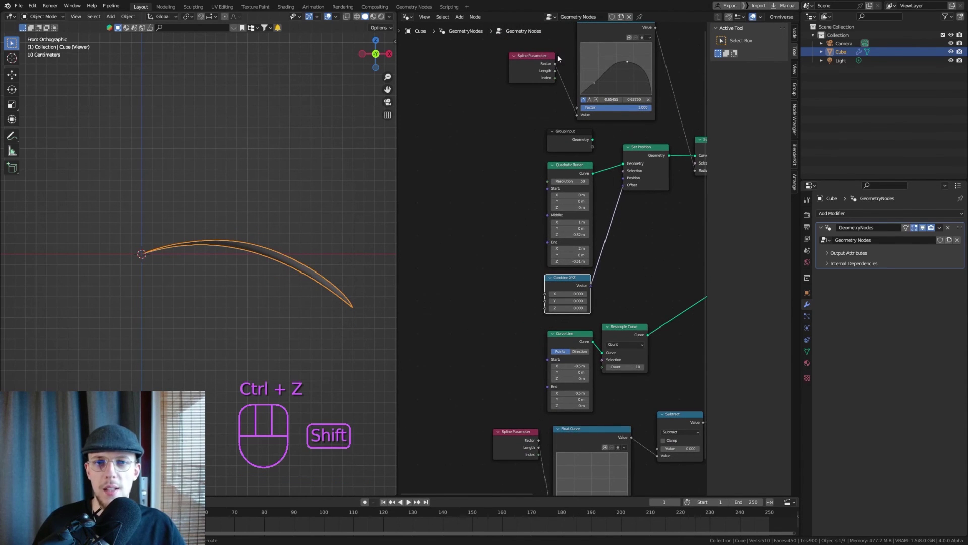
# Add a Spline Parameter node with its Factor feeding the Z input of the Combine XYZ node below Quadratic Bezier
pyautogui.scroll(1, 554, 298)
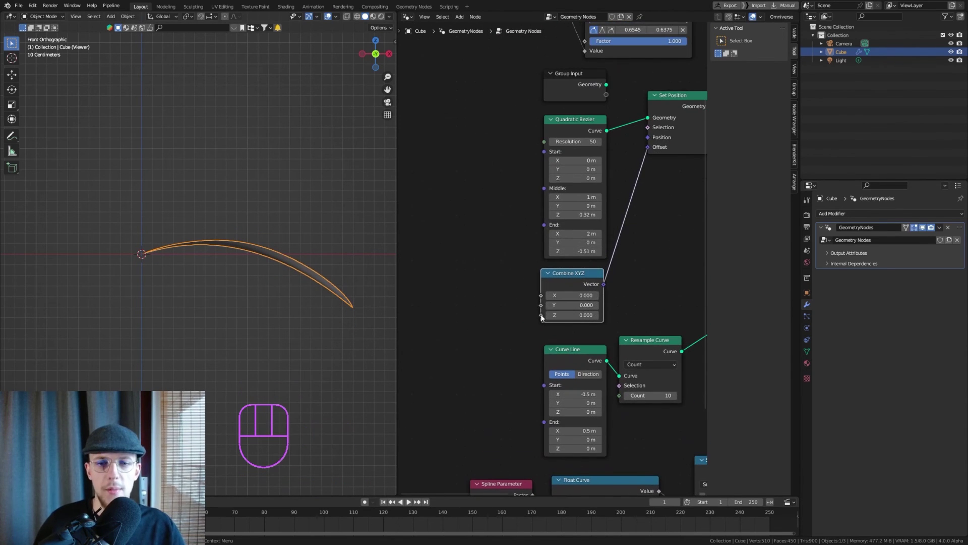
pyautogui.moveTo(541, 314); pyautogui.dragTo(425, 258)
pyautogui.write('spline par')
pyautogui.press('Return')
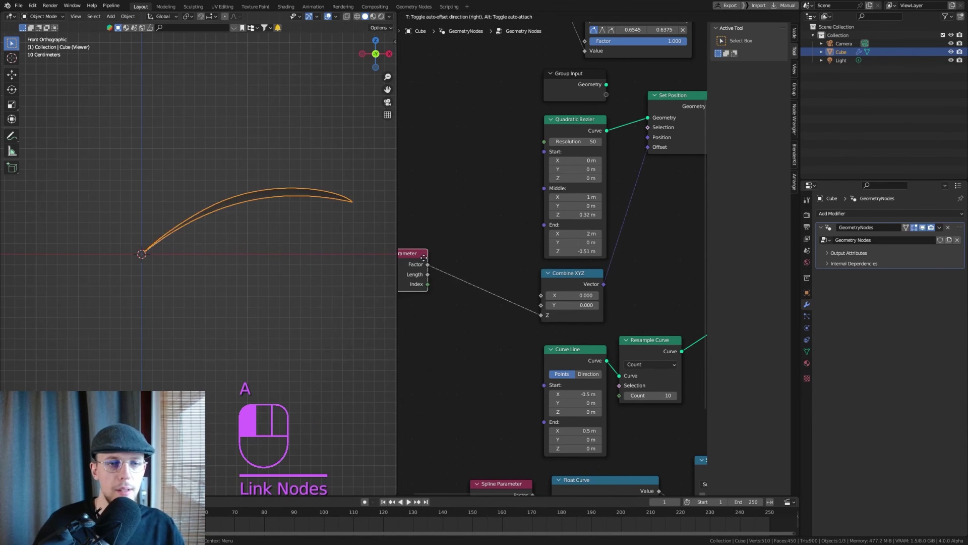
pyautogui.click(426, 283)
pyautogui.click(427, 281)
# Insert a Float Curve node between the new Spline Parameter and the Combine XYZ node
pyautogui.hotkey('shift', 'a')
pyautogui.write('float c')
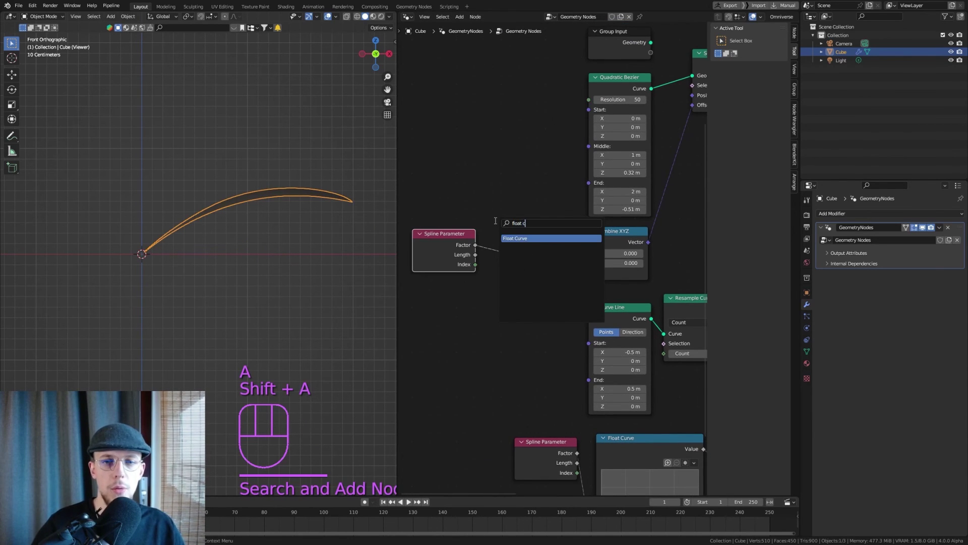
pyautogui.press('Return')
pyautogui.click(614, 247)
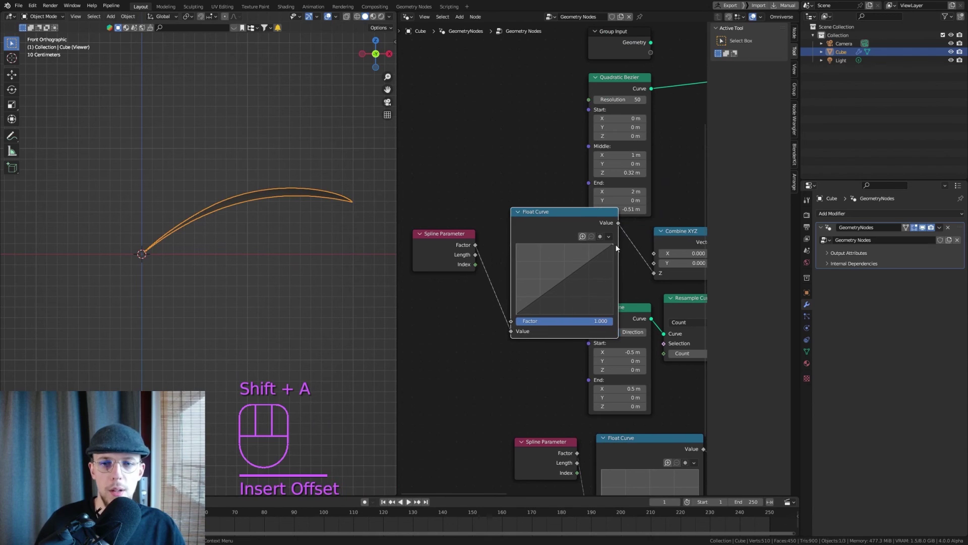
# Shape the new Float Curve: lower its end point to 0, raise a bump at 0.2590, 0.1812 and add a low point beyond it
pyautogui.moveTo(614, 245); pyautogui.dragTo(614, 313)
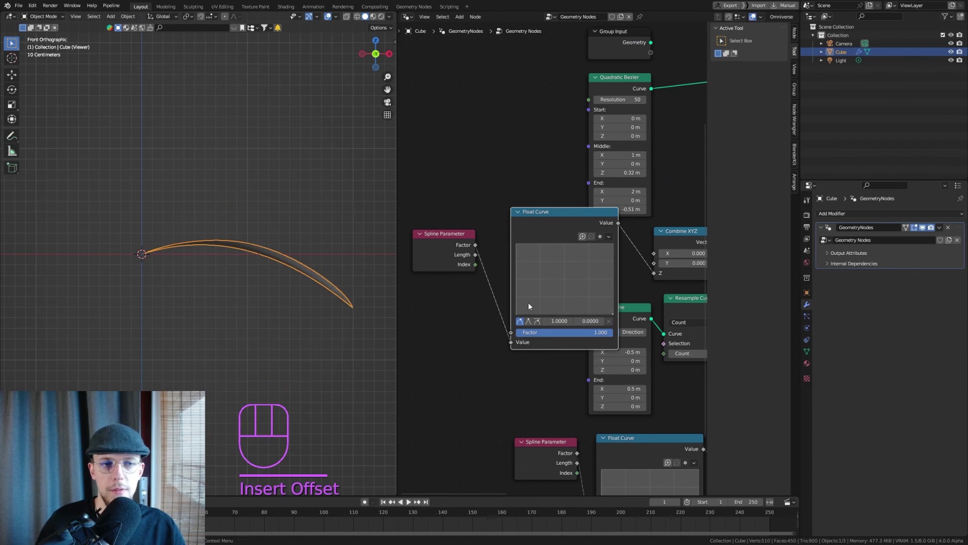
pyautogui.moveTo(544, 313); pyautogui.dragTo(541, 301)
pyautogui.click(576, 313)
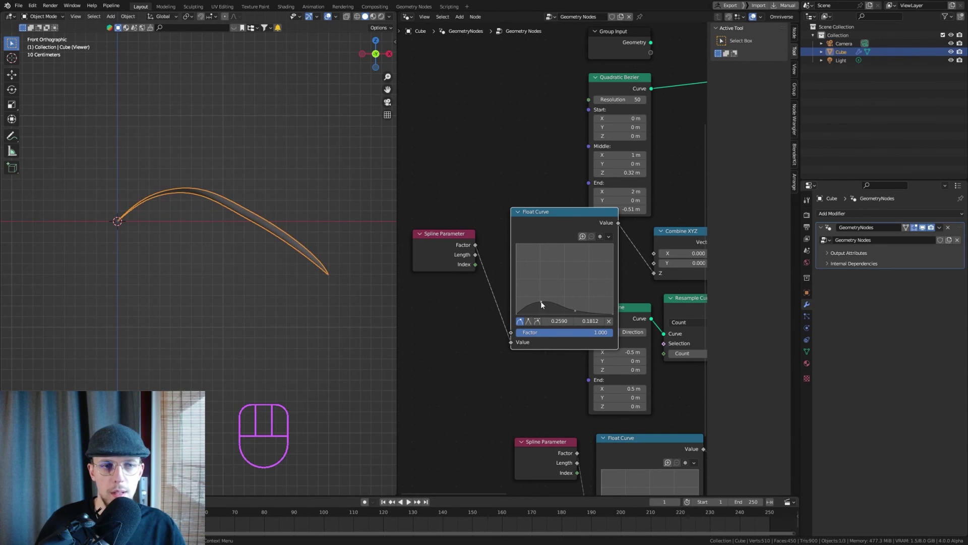
# Move the new Float Curve and its Spline Parameter further away from Combine XYZ to make room between them
pyautogui.moveTo(502, 295); pyautogui.dragTo(478, 277, button='middle')
pyautogui.moveTo(432, 187); pyautogui.dragTo(524, 270)
pyautogui.press('g')
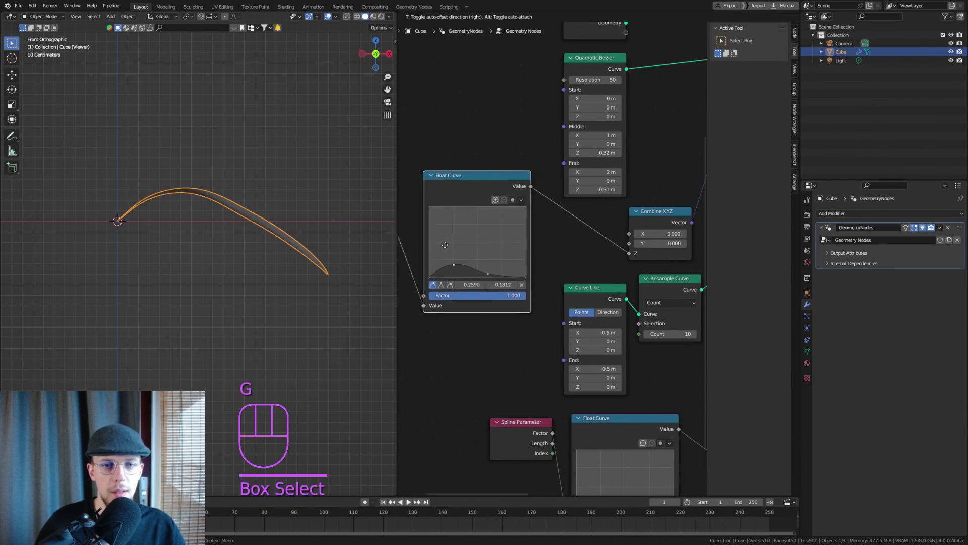
pyautogui.click(467, 247)
pyautogui.moveTo(467, 247); pyautogui.dragTo(530, 260, button='middle')
pyautogui.press('g')
pyautogui.click(502, 272)
# Insert a Math node between the Float Curve and Combine XYZ and set its operation to Subtract
pyautogui.hotkey('shift', 'a')
pyautogui.click(582, 239)
pyautogui.write('ma')
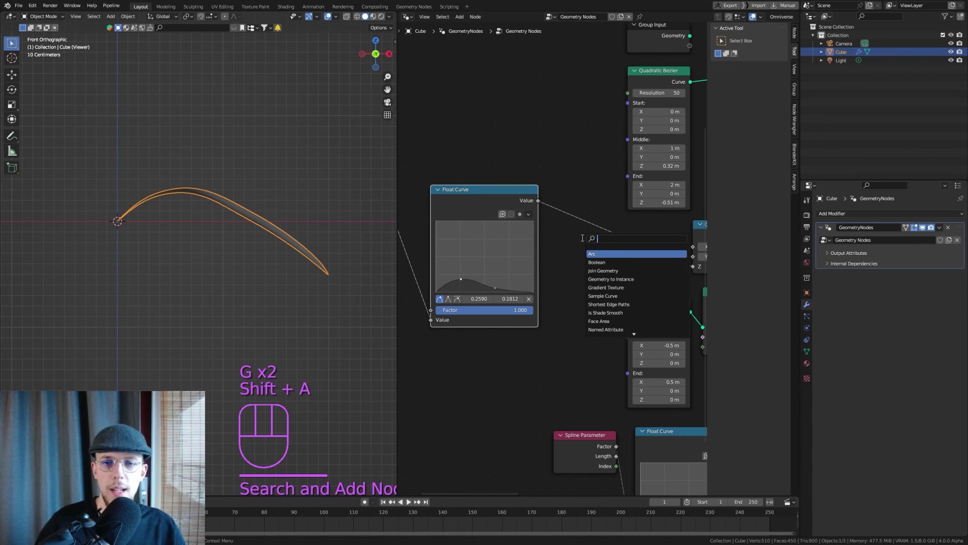
pyautogui.press('Return')
pyautogui.click(568, 213)
pyautogui.click(604, 230)
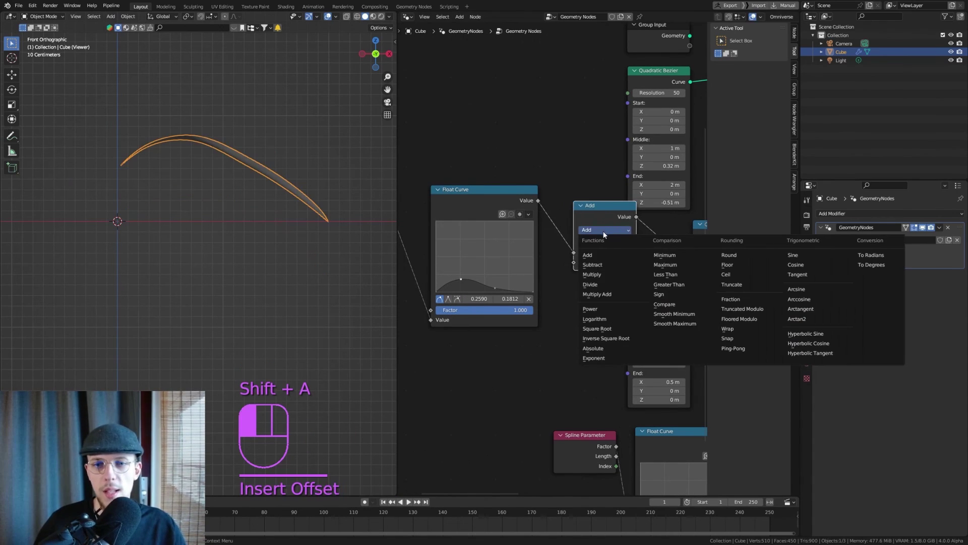
pyautogui.click(601, 265)
# Relink the Float Curve into the Subtract node's second value and set the first value to 0
pyautogui.moveTo(574, 253); pyautogui.dragTo(574, 262)
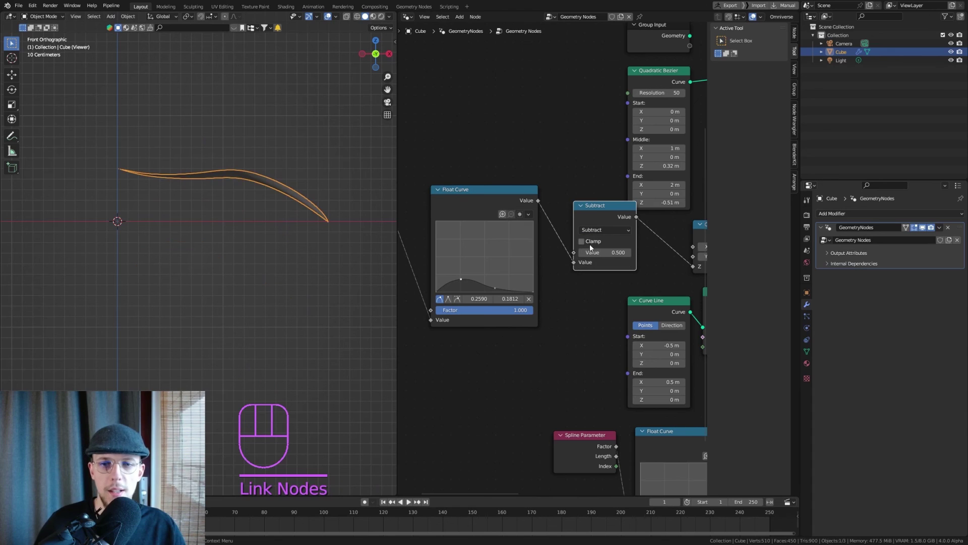
pyautogui.click(605, 252)
pyautogui.write('0')
pyautogui.press('Return')
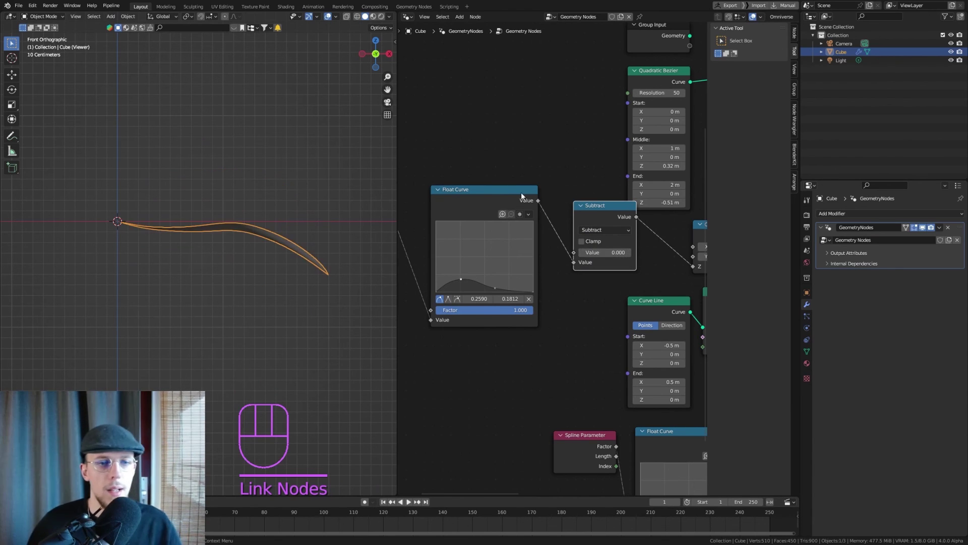
# Place the Float Curve's second inner point at 0.6318, 0.0625 and save the file
pyautogui.moveTo(522, 196); pyautogui.dragTo(604, 191, button='middle')
pyautogui.scroll(1, 543, 273)
pyautogui.moveTo(543, 275); pyautogui.dragTo(589, 286)
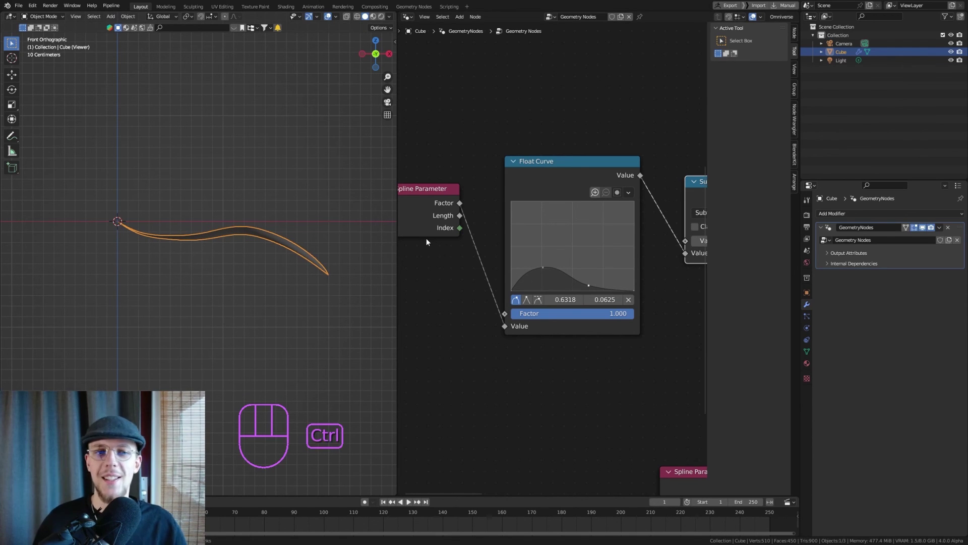
pyautogui.hotkey('ctrl', 's')
# Move the unused Group Input node well away from the petal nodes
pyautogui.moveTo(380, 264); pyautogui.dragTo(303, 212, button='middle')
pyautogui.scroll(-5, 509, 216)
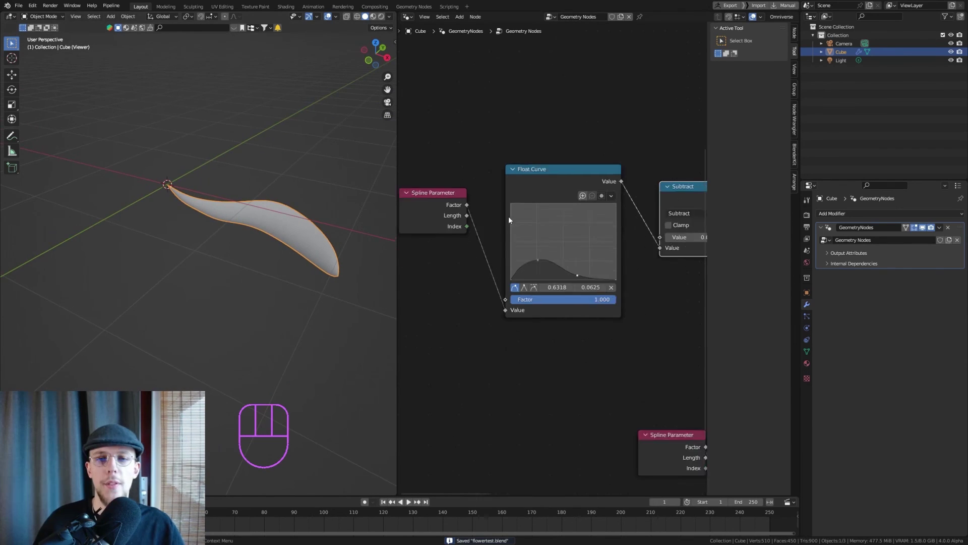
pyautogui.scroll(-3, 525, 166)
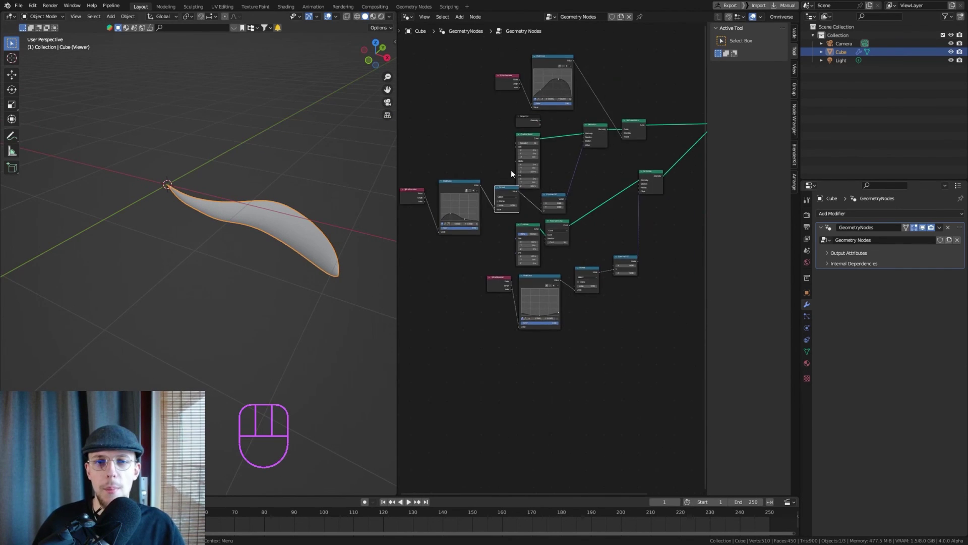
pyautogui.moveTo(406, 142); pyautogui.dragTo(410, 147)
pyautogui.scroll(3, 404, 142)
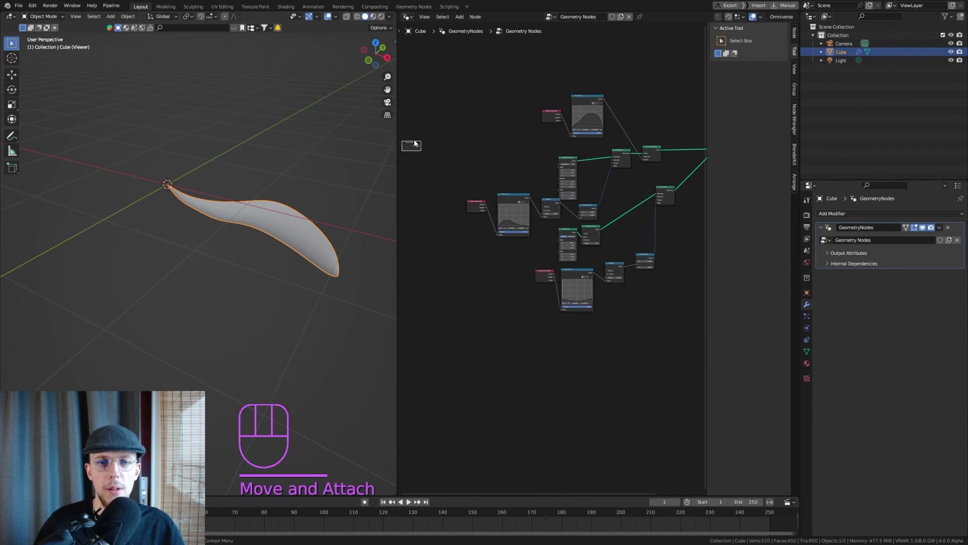
# Select all the petal nodes except Group Input and Group Output and combine them into a node group
pyautogui.scroll(-3, 503, 190)
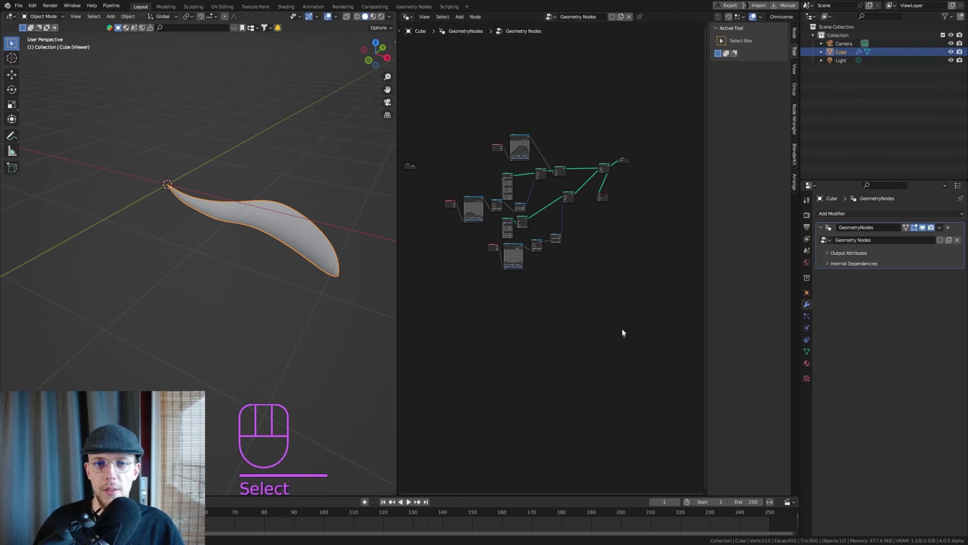
pyautogui.moveTo(623, 331); pyautogui.dragTo(444, 111)
pyautogui.scroll(2, 521, 175)
pyautogui.hotkey('ctrl', 'g')
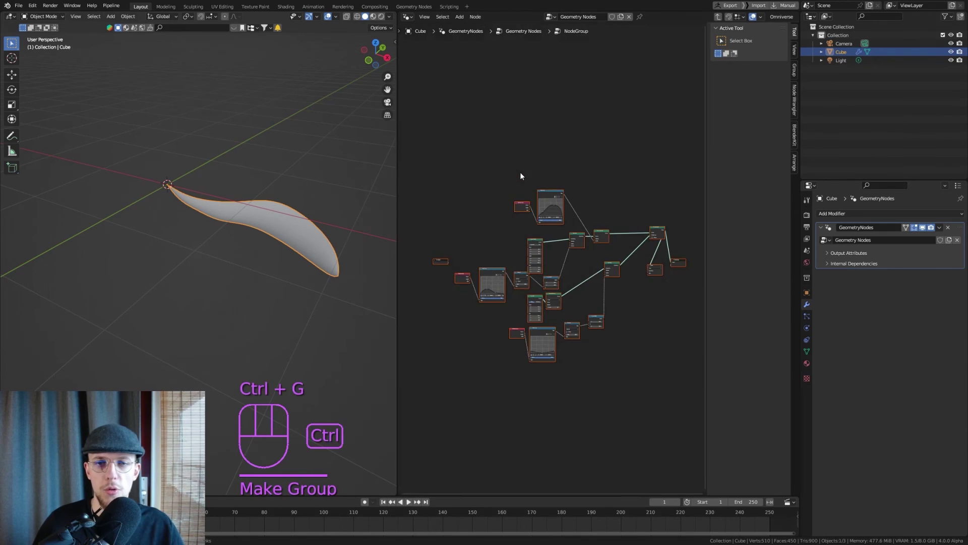
# Leave the node group and move its group node close to the Group Output node
pyautogui.click(579, 132)
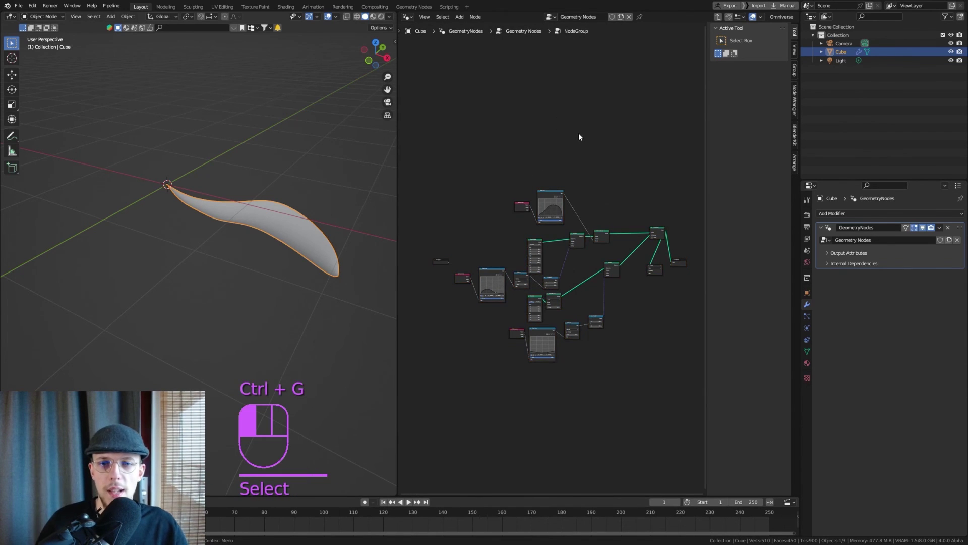
pyautogui.rightClick(579, 132)
pyautogui.click(576, 133)
pyautogui.moveTo(533, 189); pyautogui.dragTo(506, 221)
pyautogui.click(500, 222)
pyautogui.press('g')
pyautogui.click(610, 180)
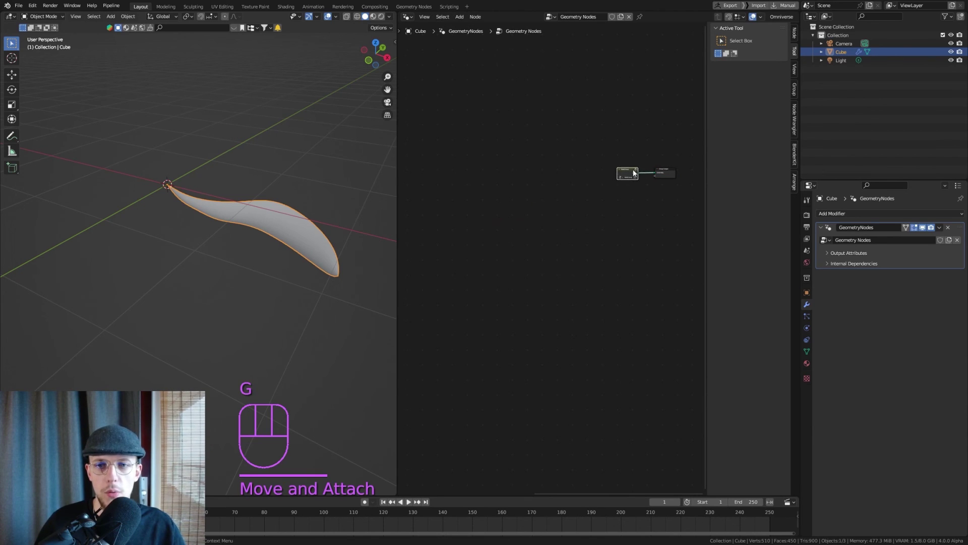
# Rename the node group as Petal
pyautogui.scroll(5, 568, 162)
pyautogui.doubleClick(507, 187)
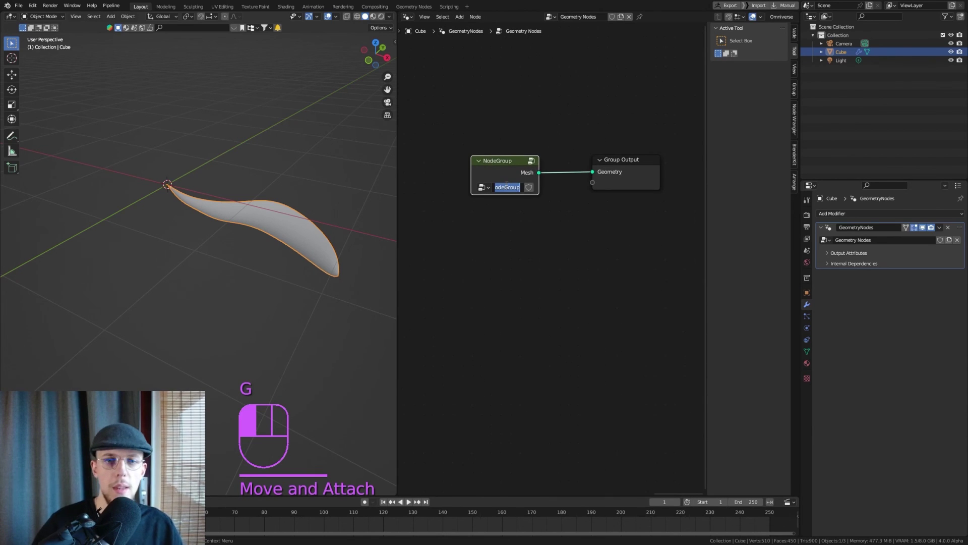
pyautogui.write('Petal')
pyautogui.press('Return')
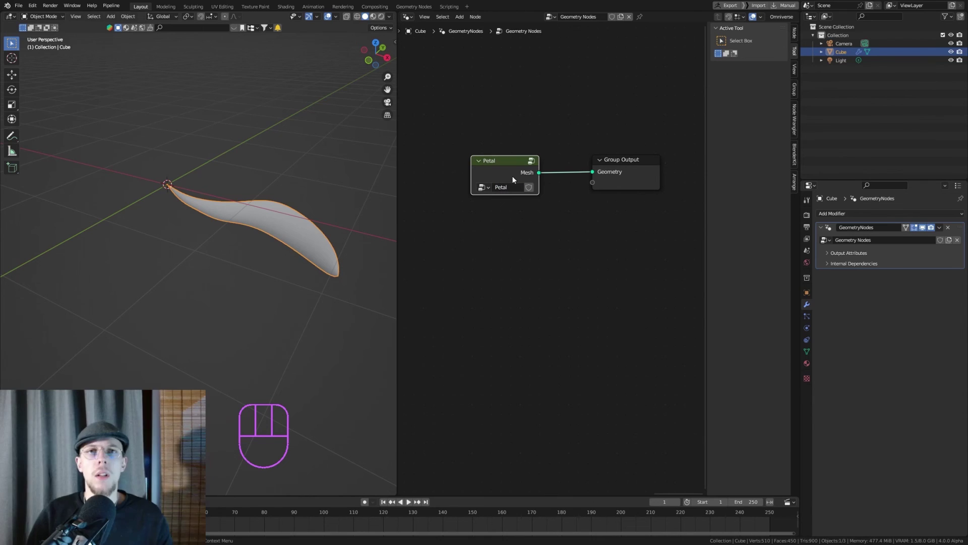